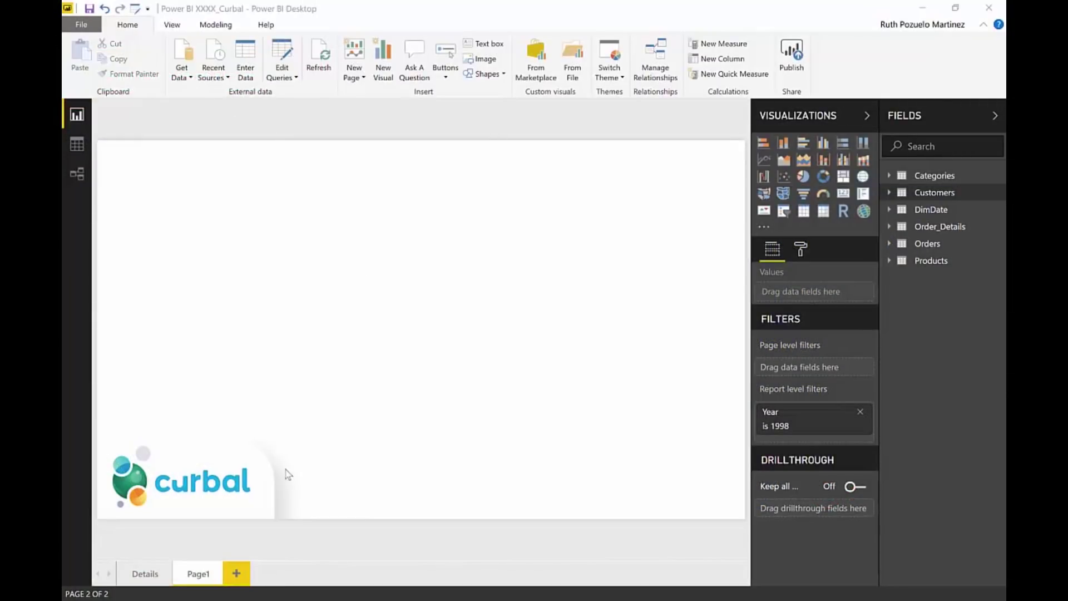
Look over the Details page, expand the Customers fields, and duplicate Page1
left_click(143, 577)
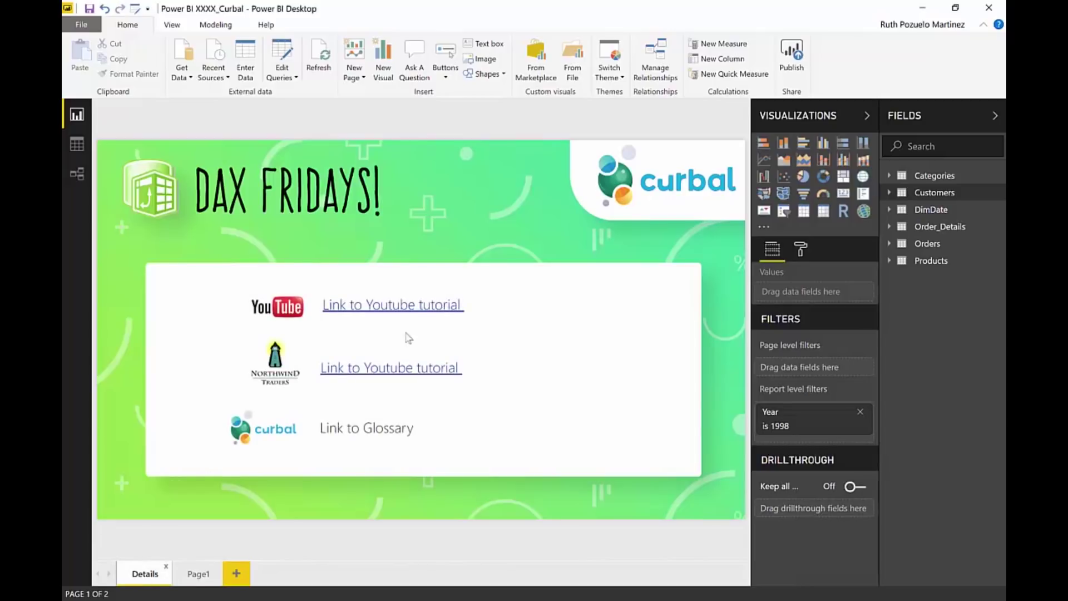
left_click(368, 367)
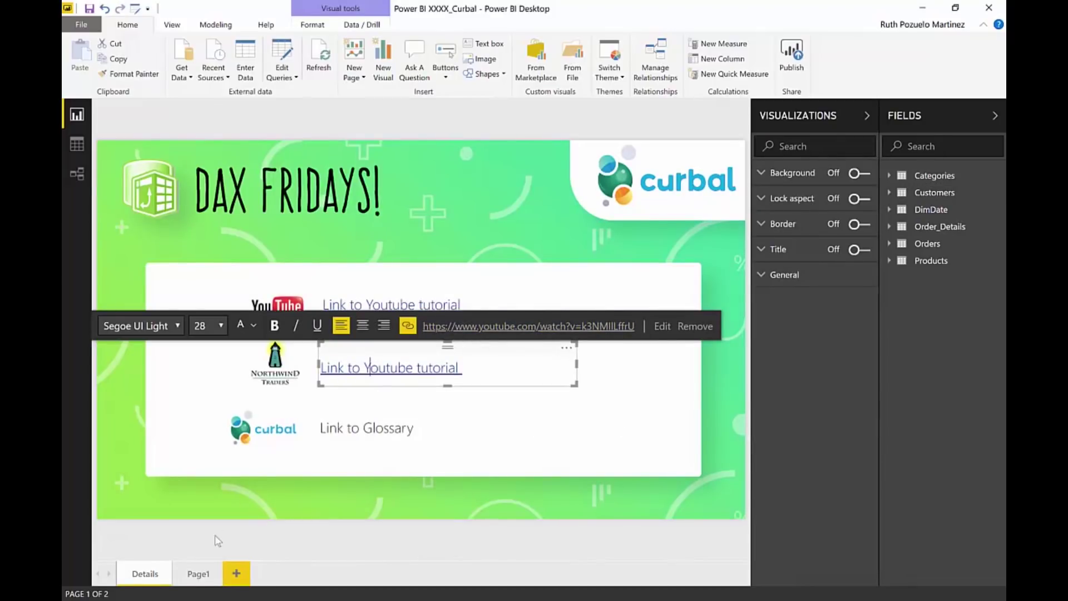
left_click(197, 578)
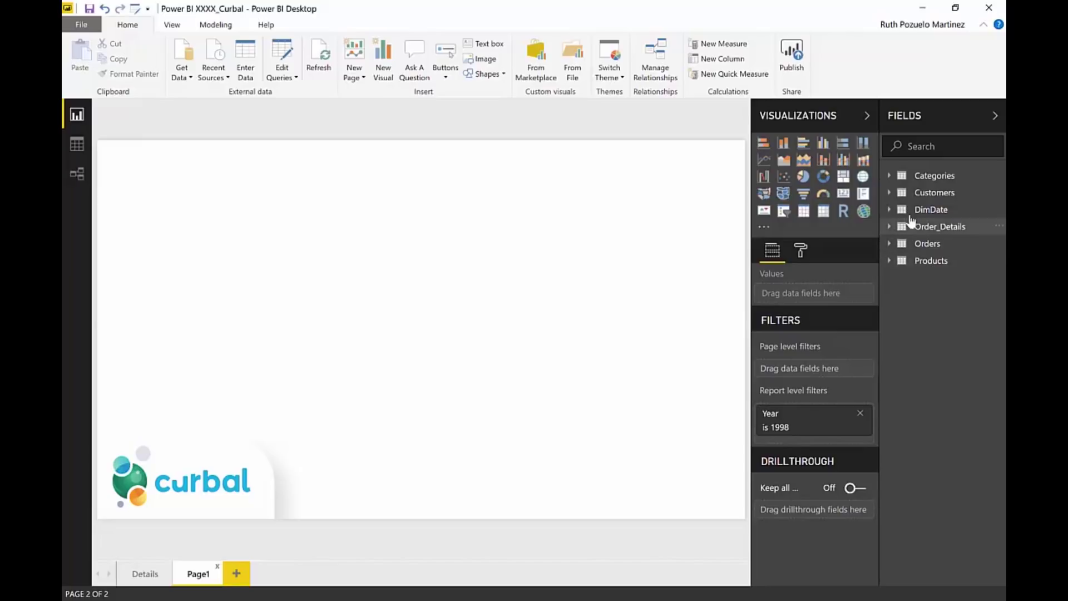
left_click(888, 192)
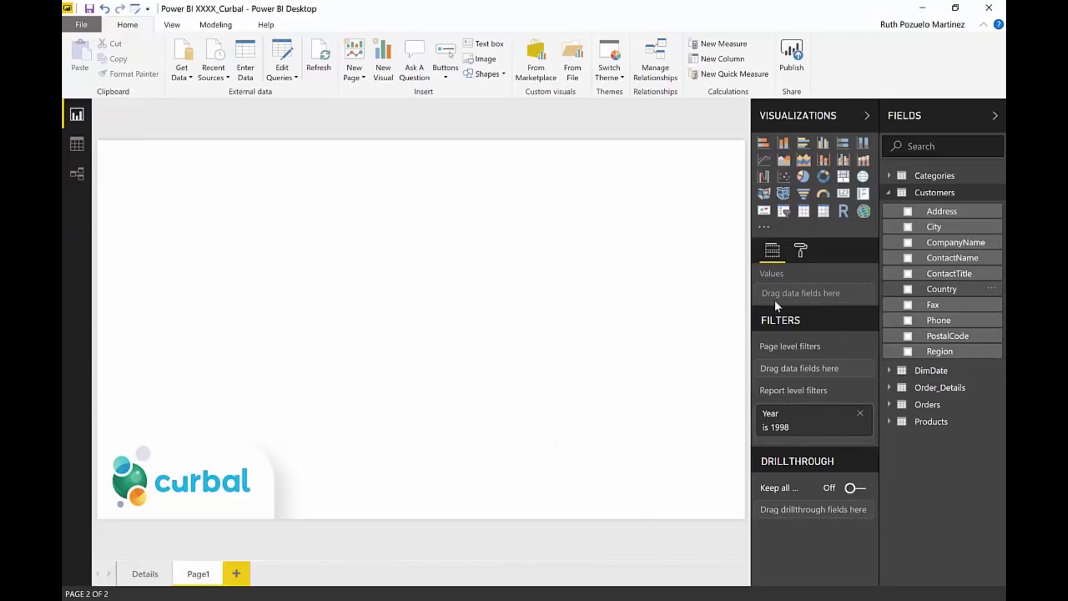
right_click(198, 574)
left_click(245, 529)
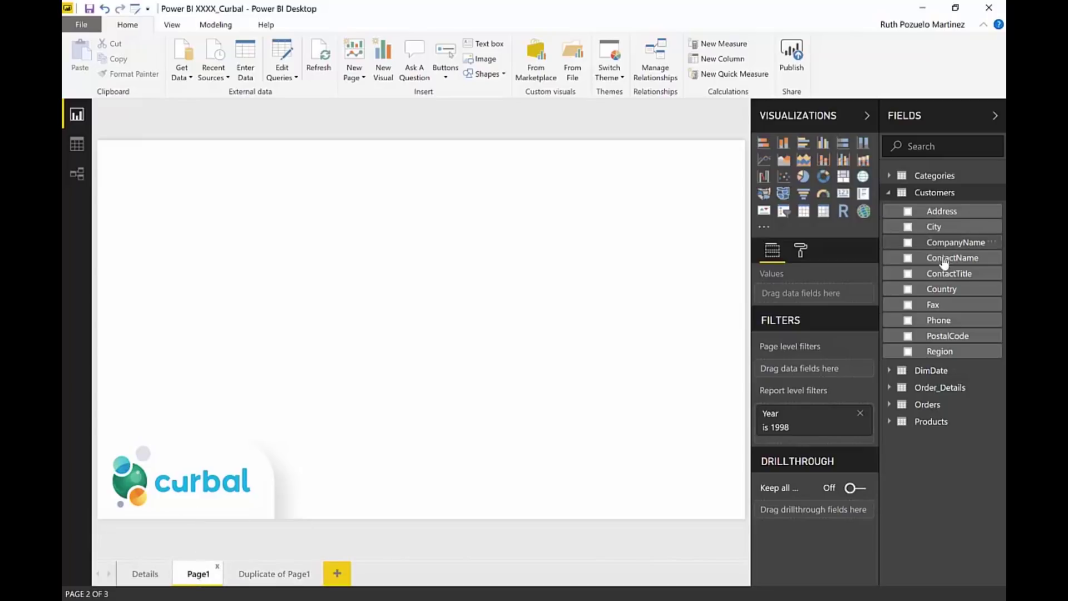
Add a Country slicer to the page and move it down and left
left_click_drag(964, 295, 275, 227)
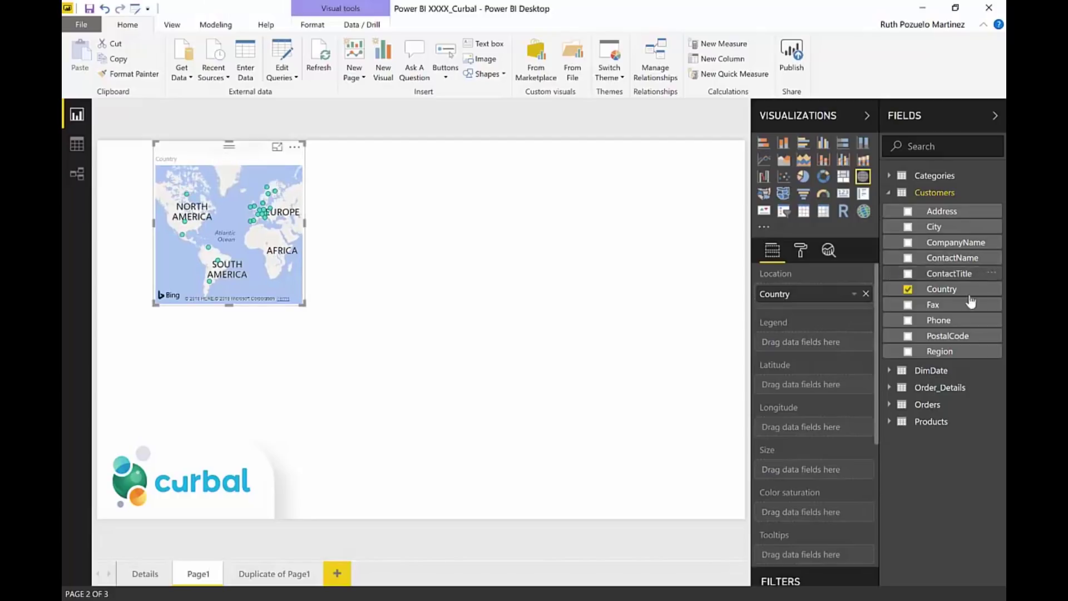
left_click(783, 211)
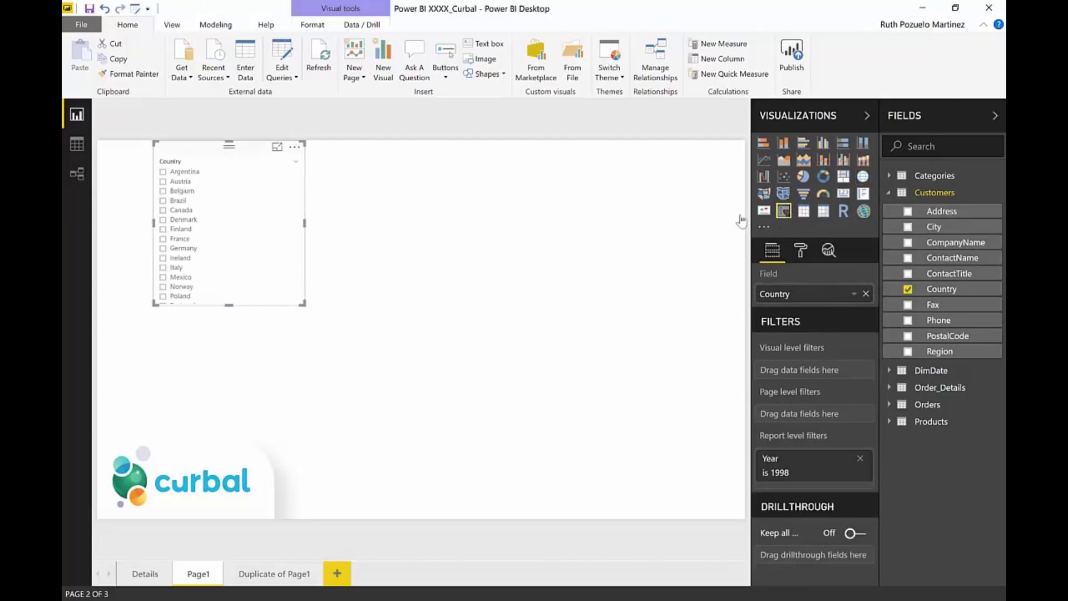
left_click_drag(212, 155, 193, 196)
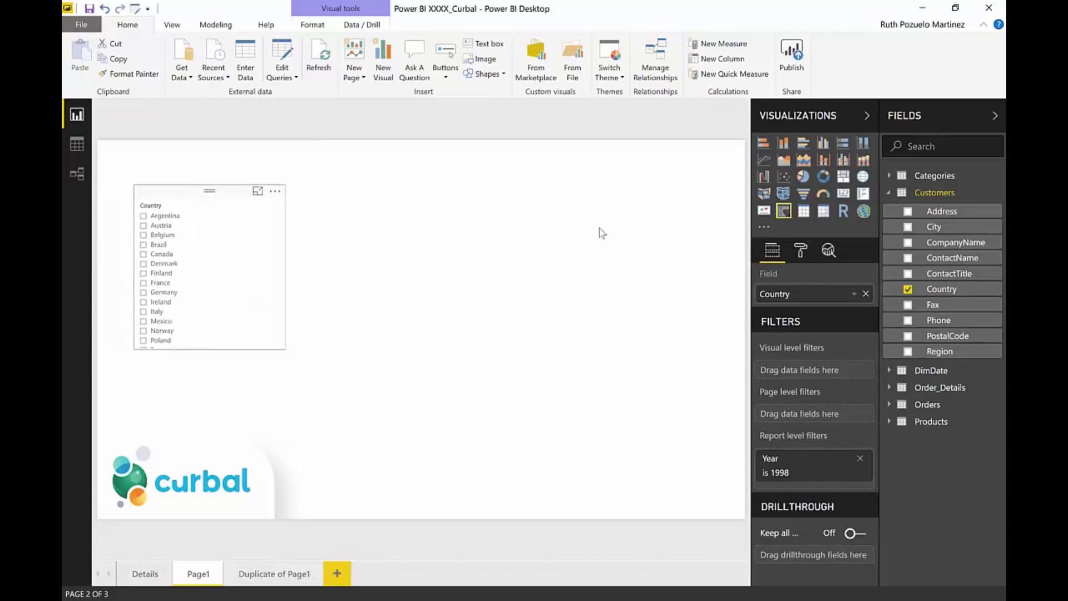
Add a table of Country with Count of CompanyName and arrange it beside the slicer
left_click_drag(963, 296, 556, 265)
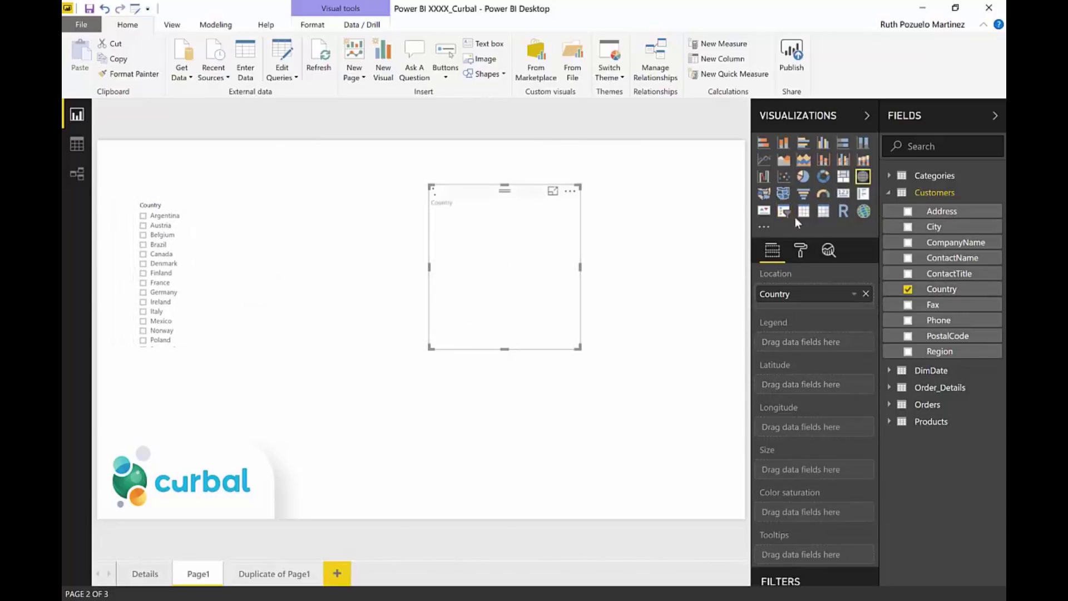
left_click(803, 211)
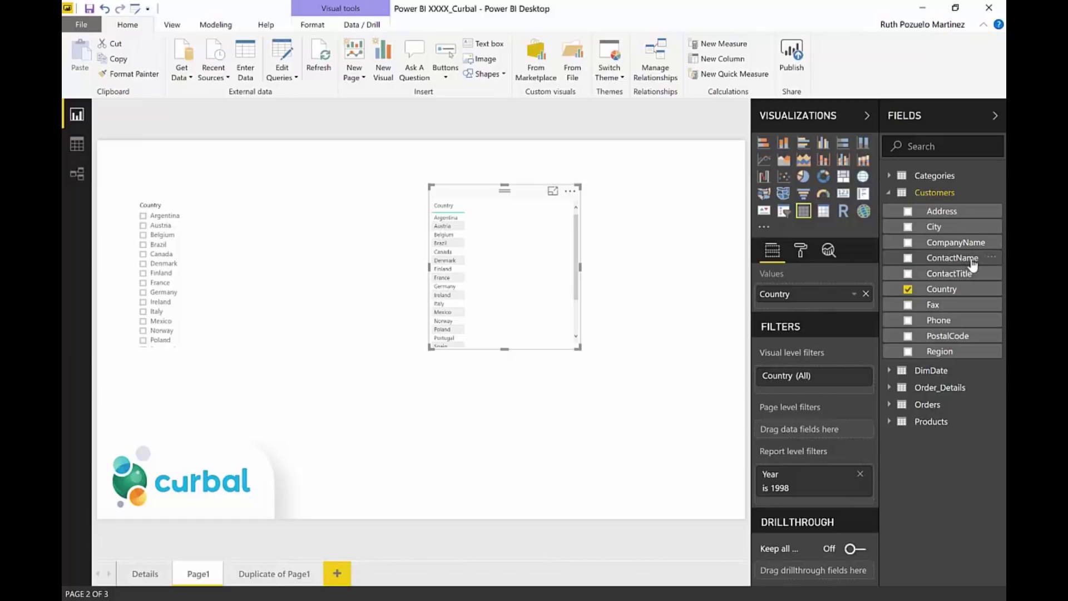
left_click_drag(968, 243, 526, 299)
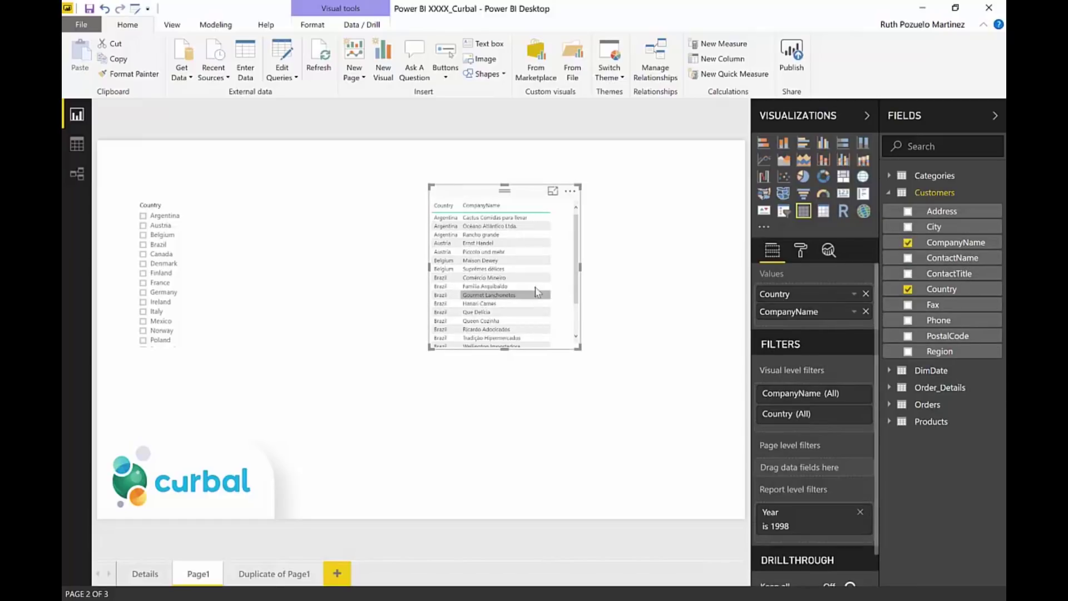
left_click(854, 311)
left_click(807, 442)
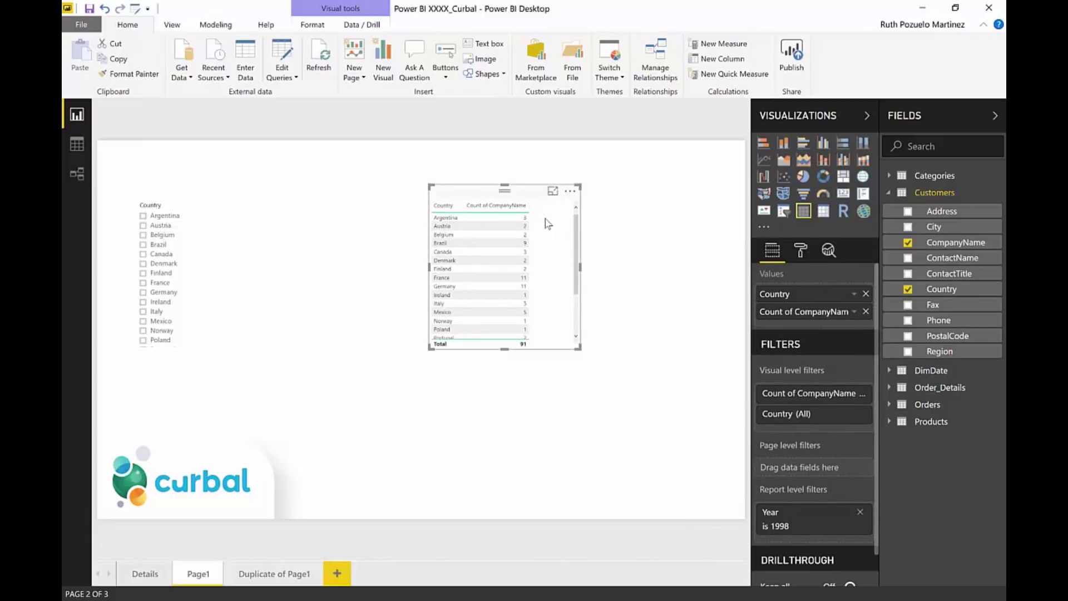
left_click_drag(477, 195, 450, 194)
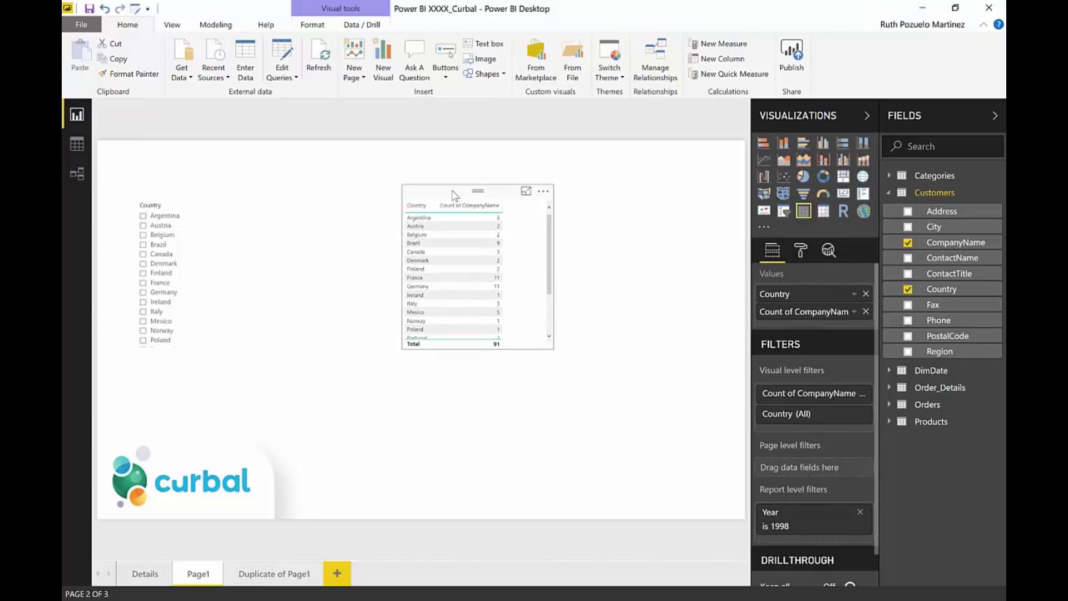
left_click_drag(246, 195, 302, 194)
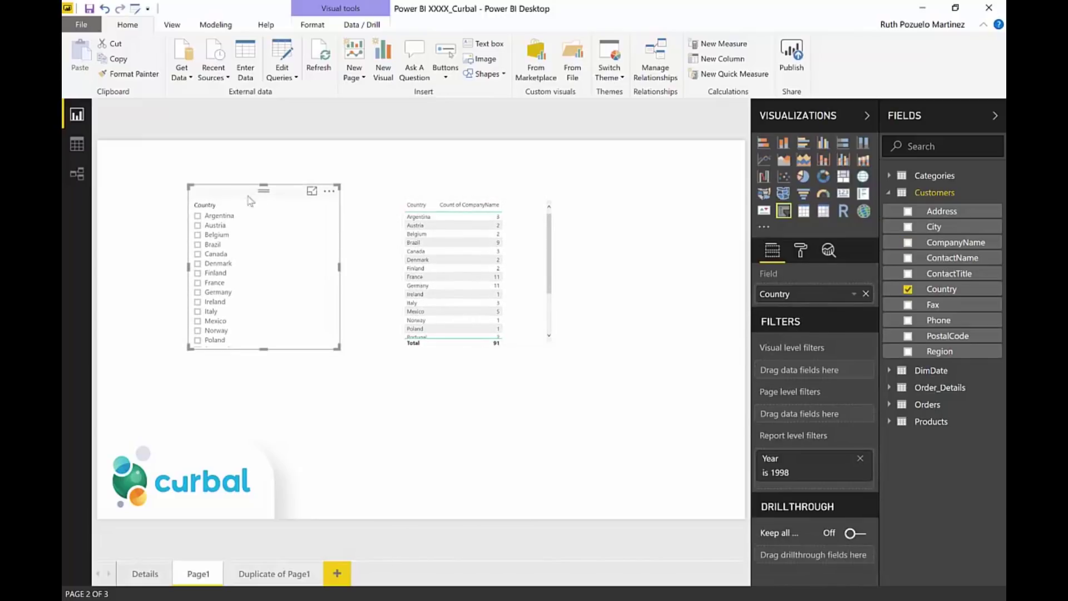
Show the Sync slicers pane, select the Country slicer, and filter it to Finland
left_click(172, 25)
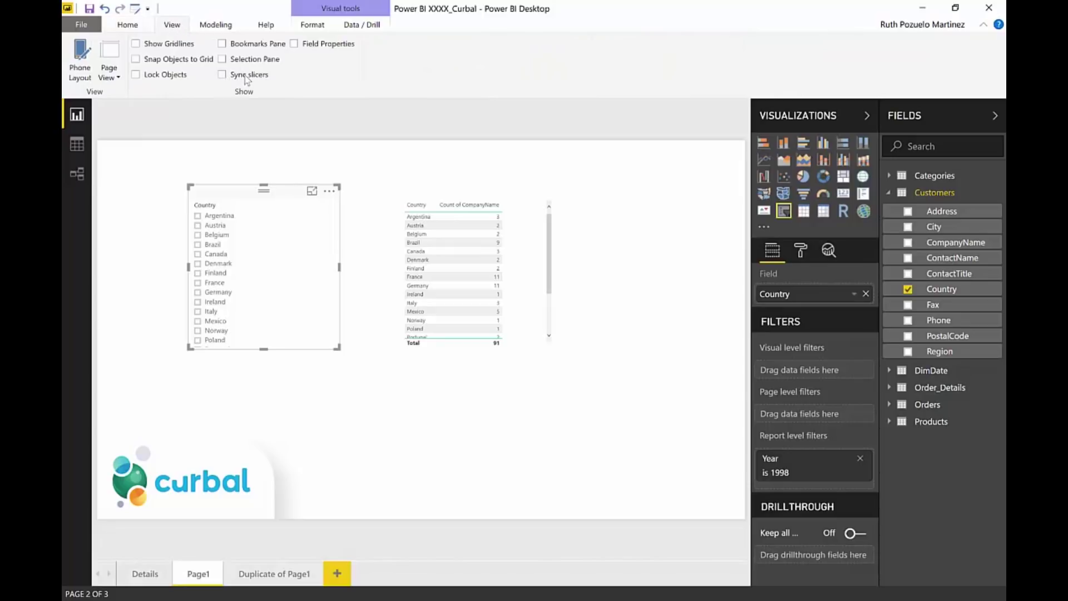
left_click(224, 76)
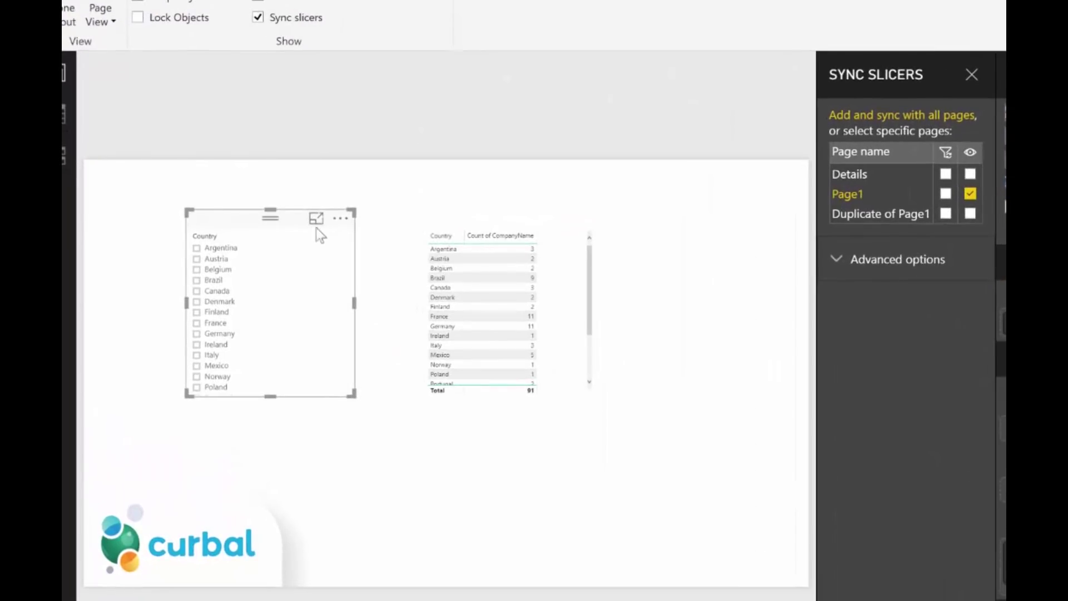
left_click(458, 178)
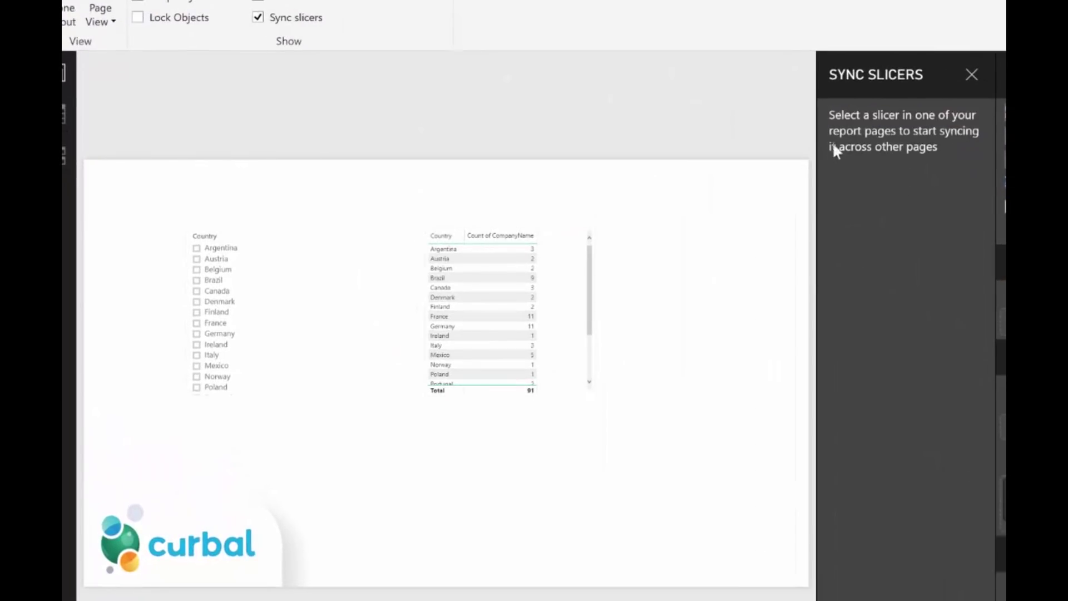
left_click(229, 225)
left_click(223, 230)
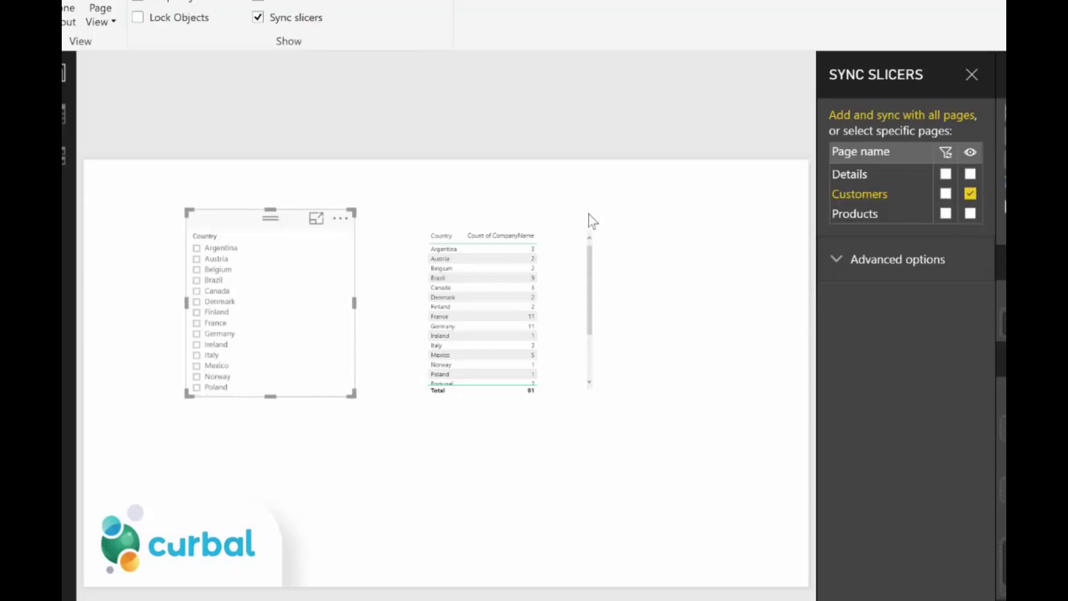
left_click(224, 314)
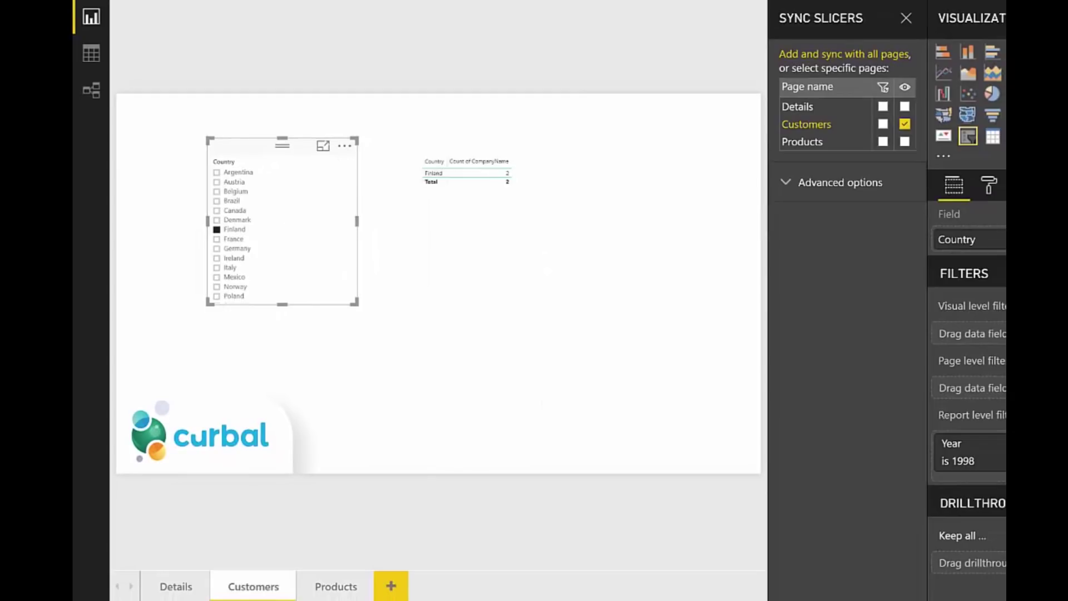
Rename the Products page to 'Orders'
left_click(336, 591)
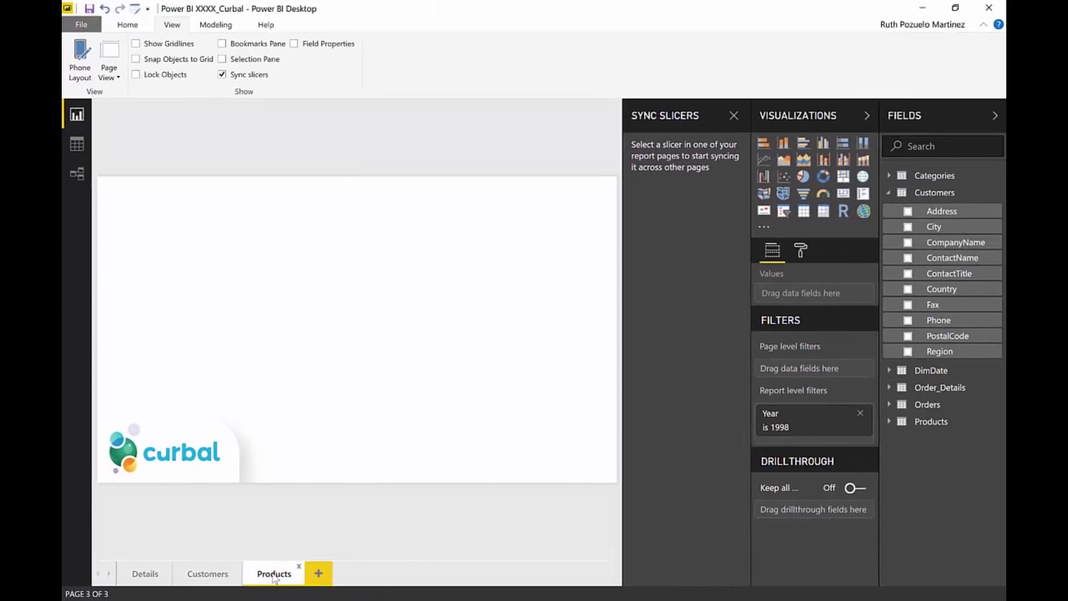
double_click(274, 575)
type("Orders")
key("Return")
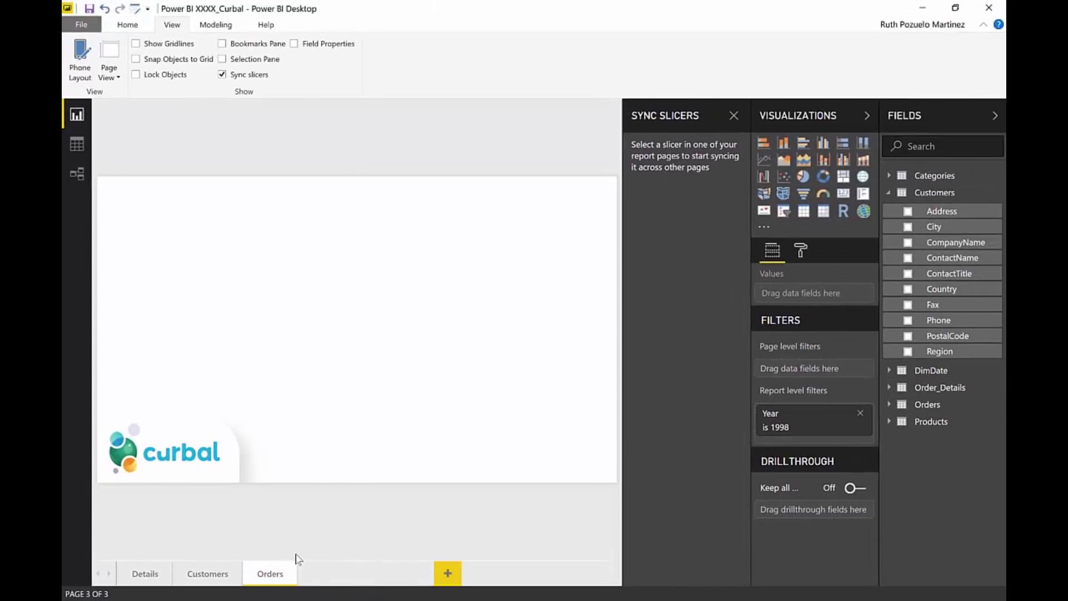
Add a table of Freight by ShipCountry from the Orders fields and reposition it
left_click(904, 406)
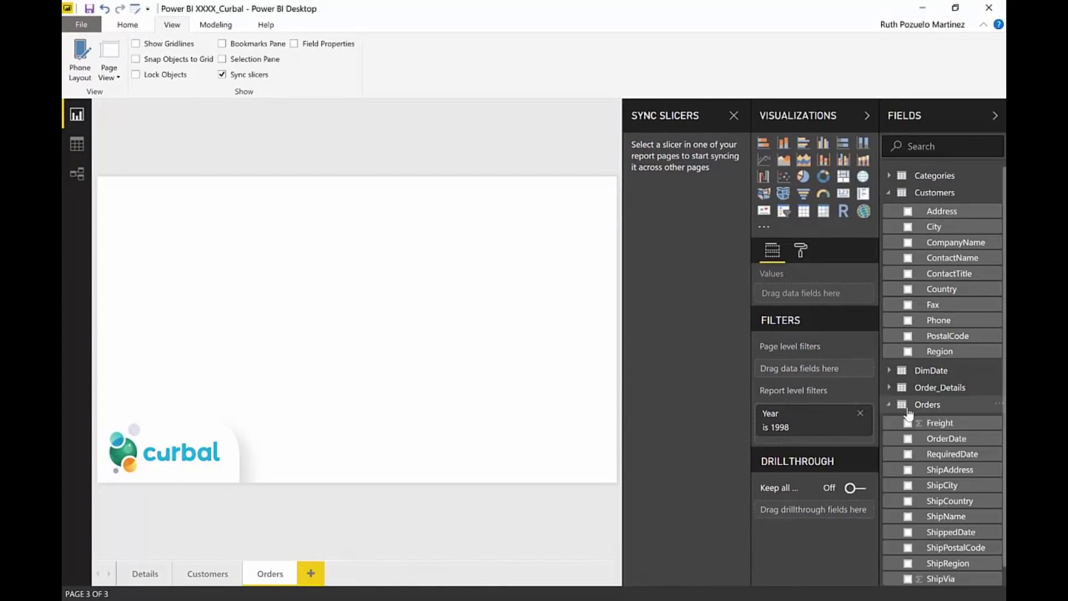
scroll(967, 494, "down", 1)
left_click_drag(951, 481, 411, 267)
left_click_drag(979, 404, 397, 266)
left_click(803, 214)
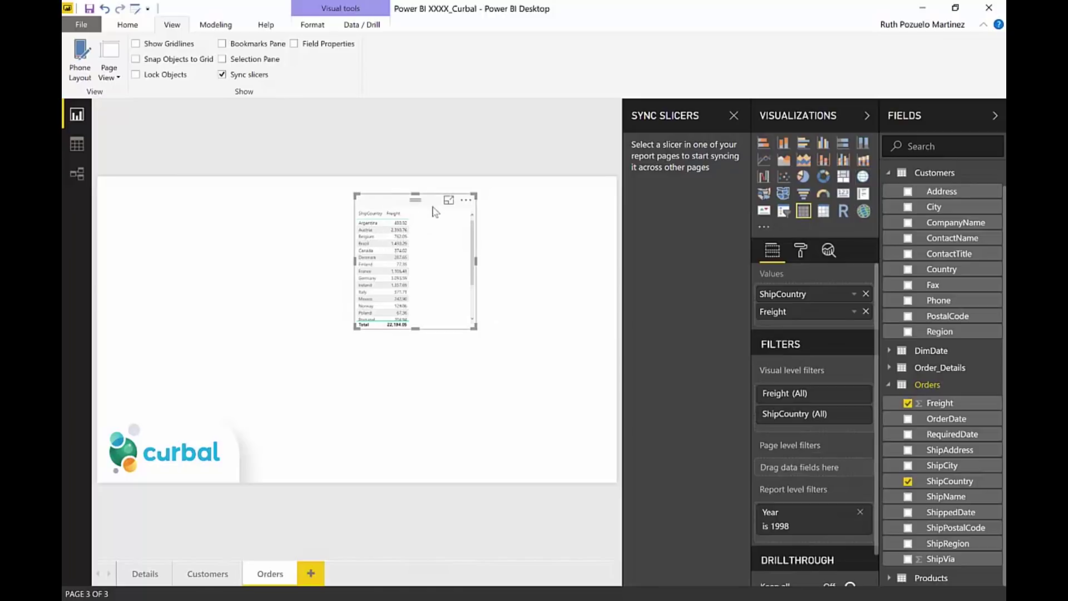
left_click_drag(391, 207, 400, 233)
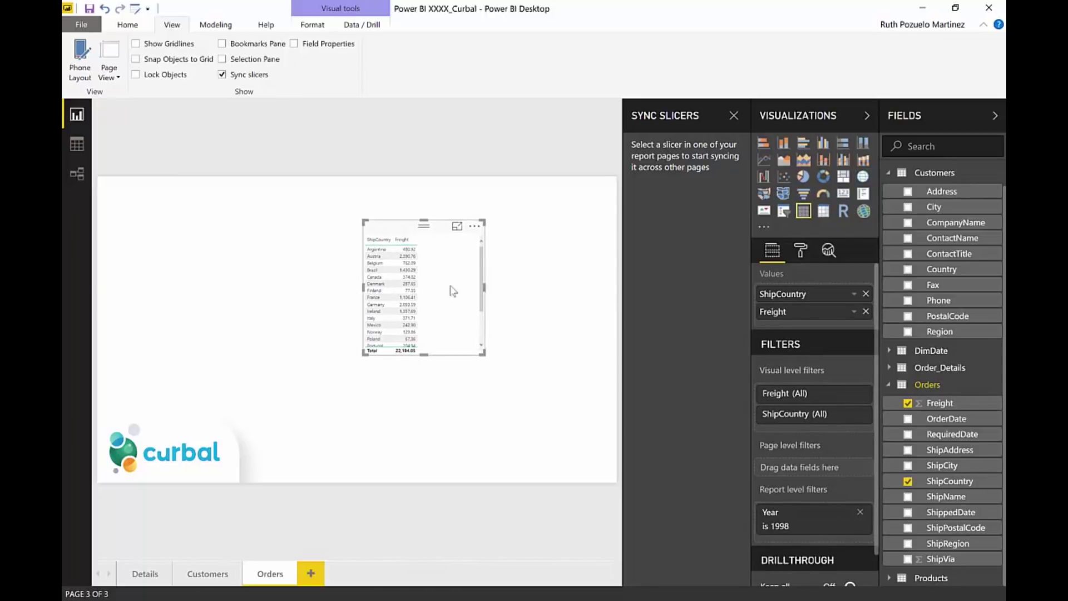
Raise the freight table's text size to 13 and move it to the upper right
left_click(800, 250)
left_click(778, 406)
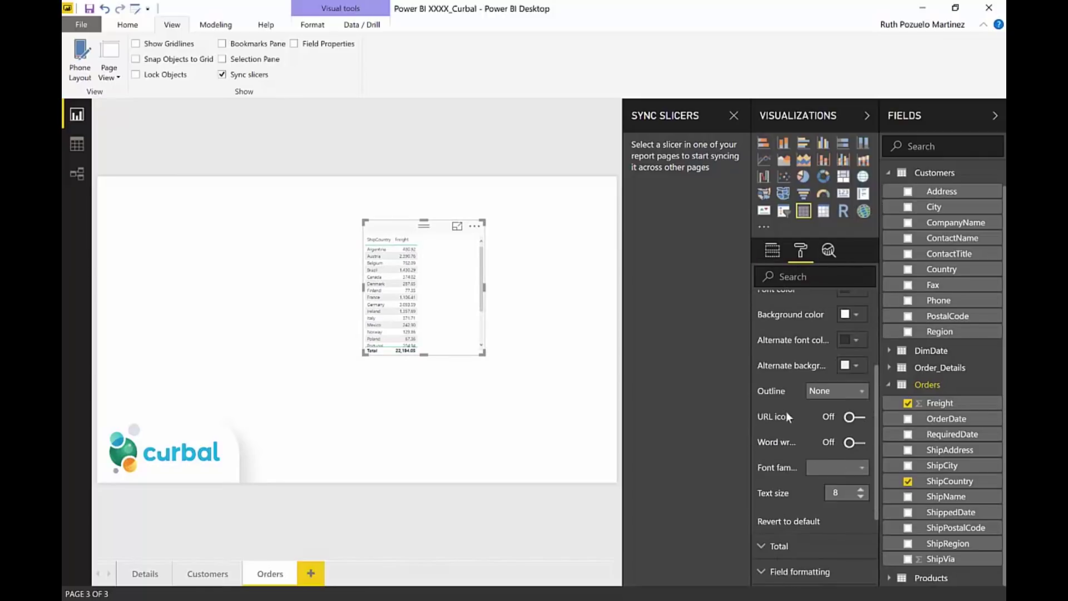
left_click(860, 489)
left_click(860, 490)
left_click(861, 489)
left_click(860, 489)
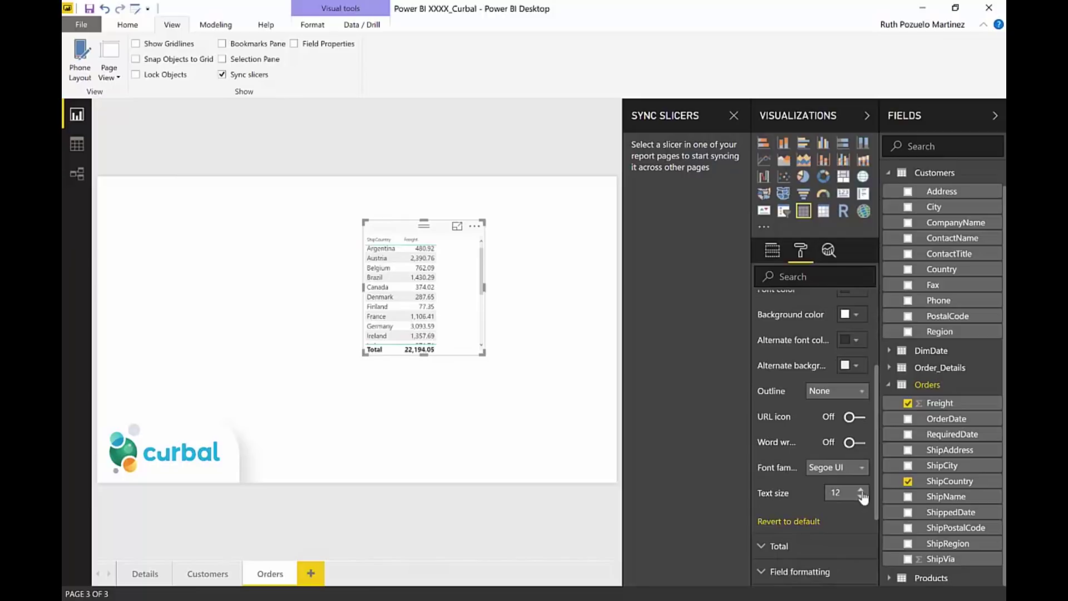
left_click(860, 489)
left_click_drag(488, 380, 477, 381)
left_click_drag(392, 230, 500, 202)
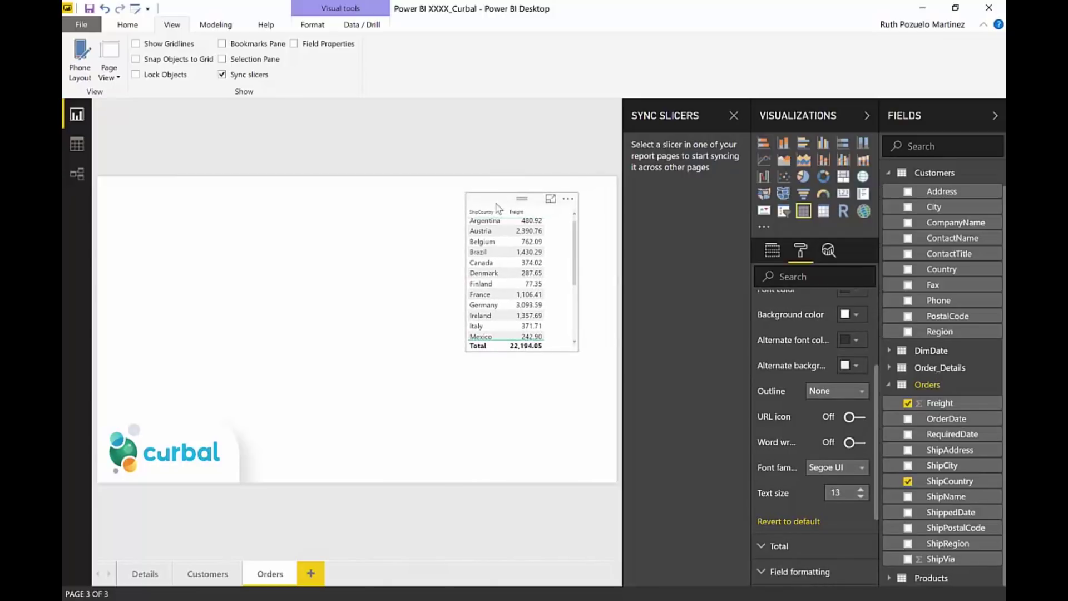
On Customers, center the Country slicer and set the company count table's text size to 13
left_click(224, 579)
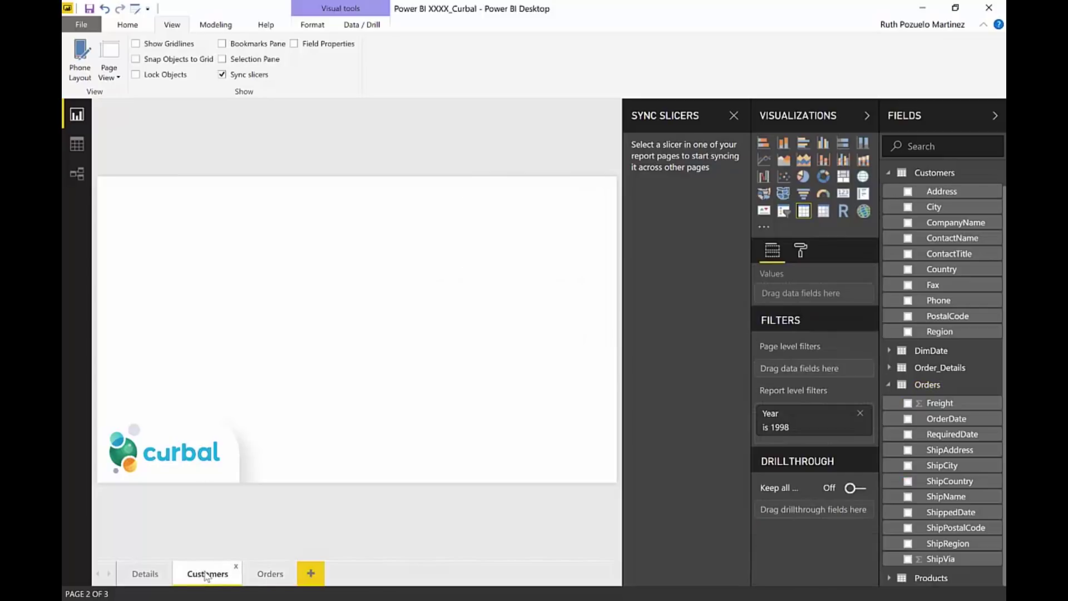
left_click(504, 209)
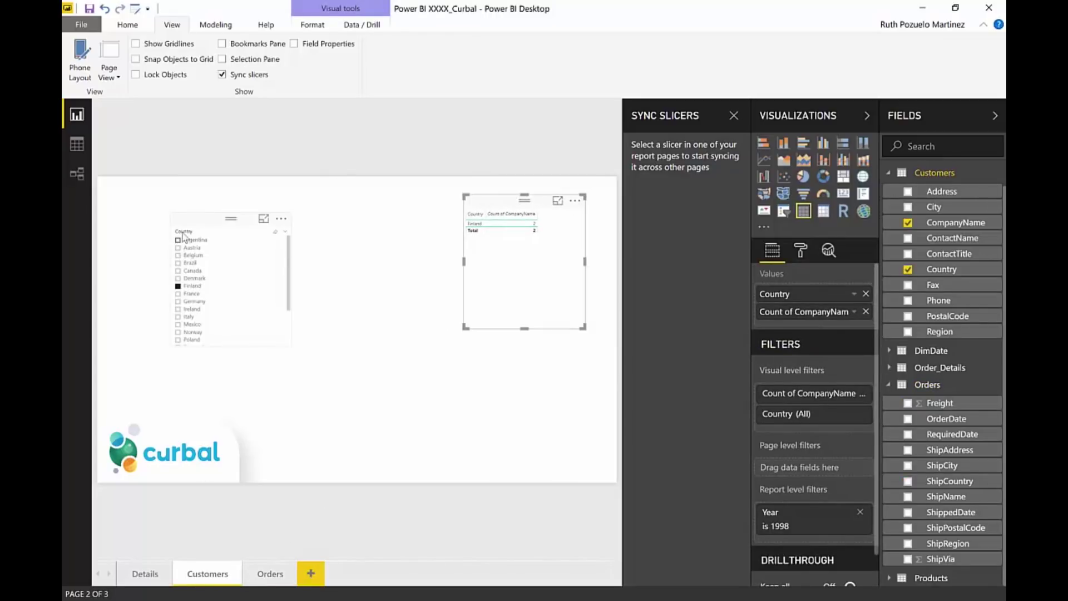
left_click_drag(231, 222, 372, 199)
left_click(467, 202)
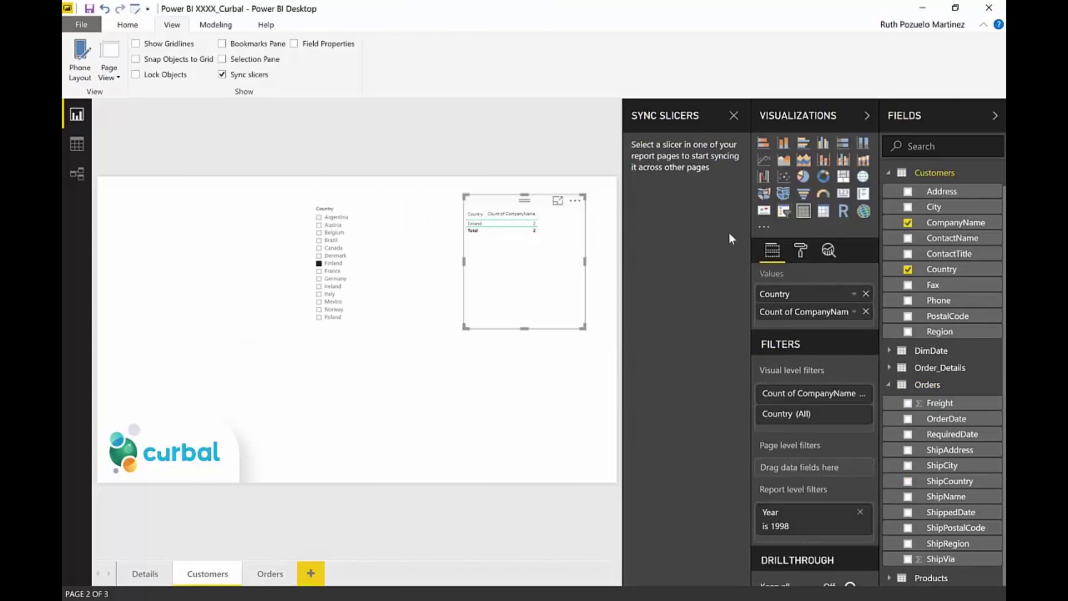
left_click(800, 250)
left_click(782, 395)
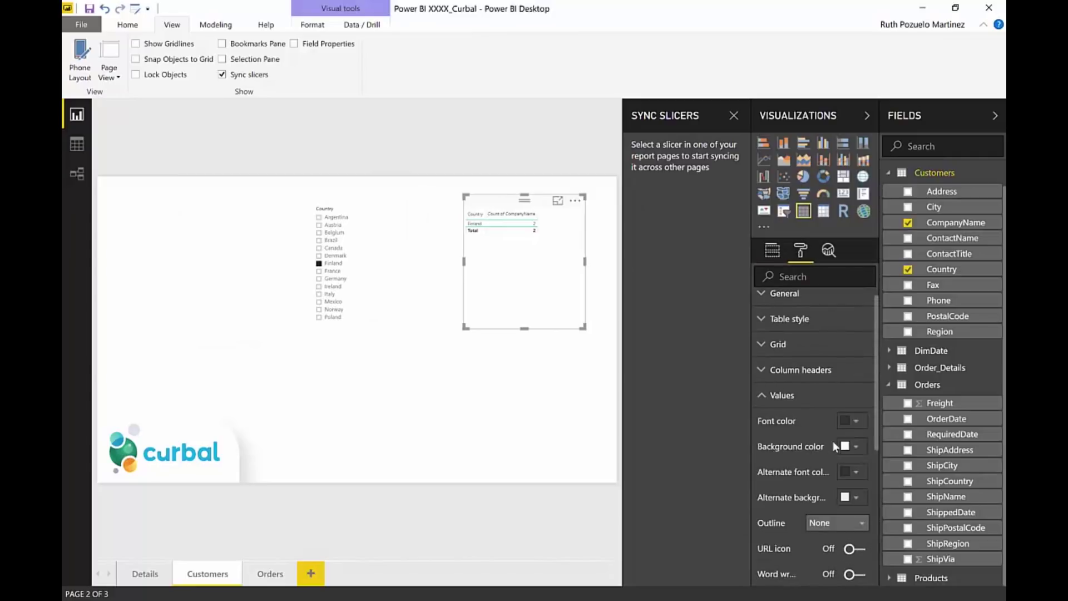
scroll(846, 428, "down", 5)
left_click(860, 409)
left_click(860, 409)
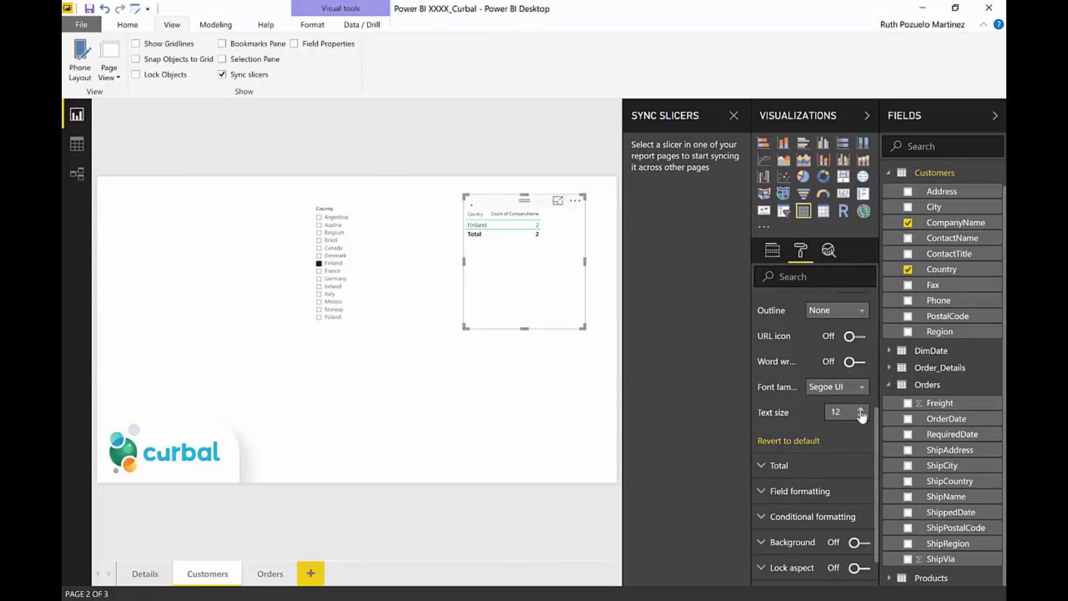
left_click(860, 409)
left_click(860, 409)
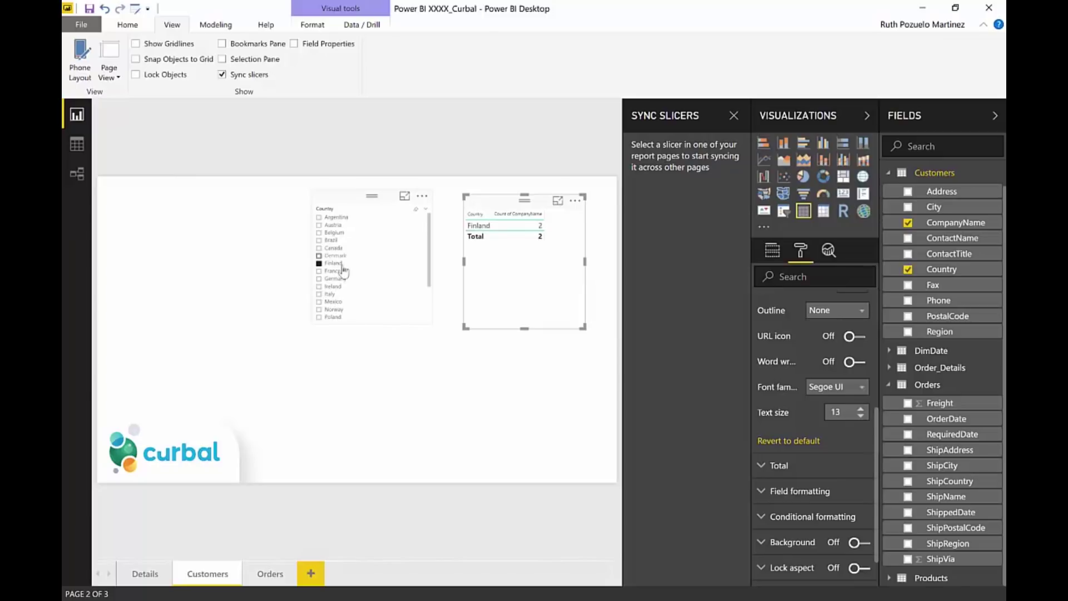
left_click(270, 576)
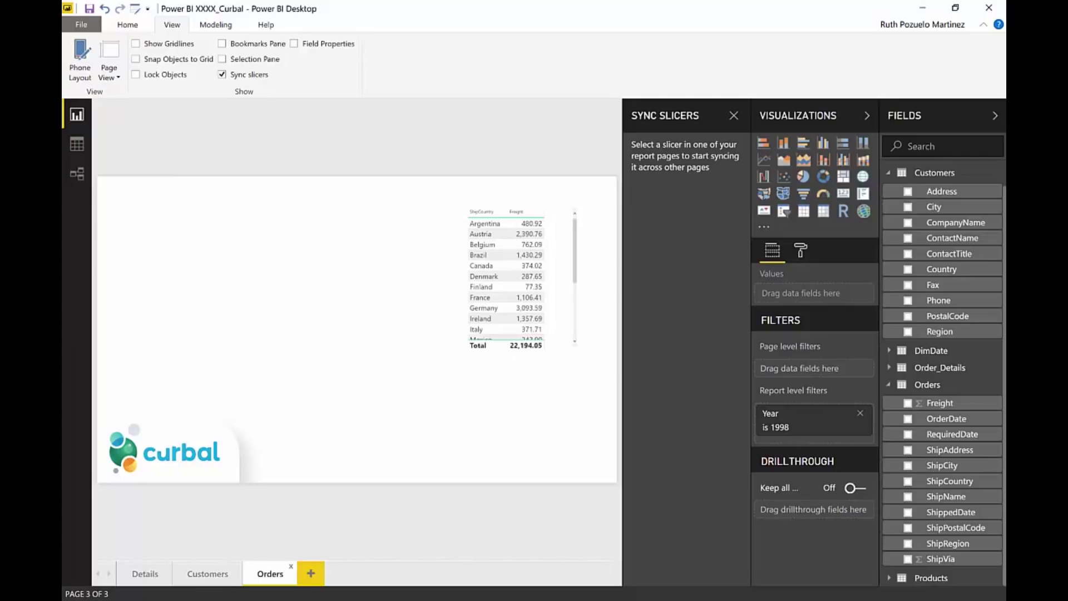
Select the Country slicer on Customers, glance at Orders, and return to Customers
left_click(225, 576)
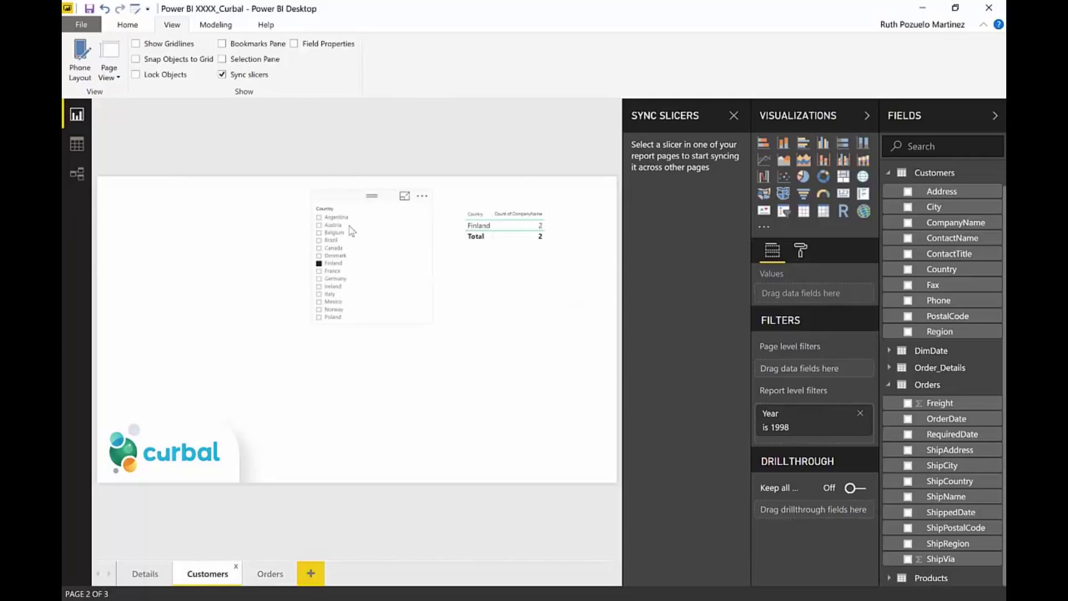
left_click(366, 205)
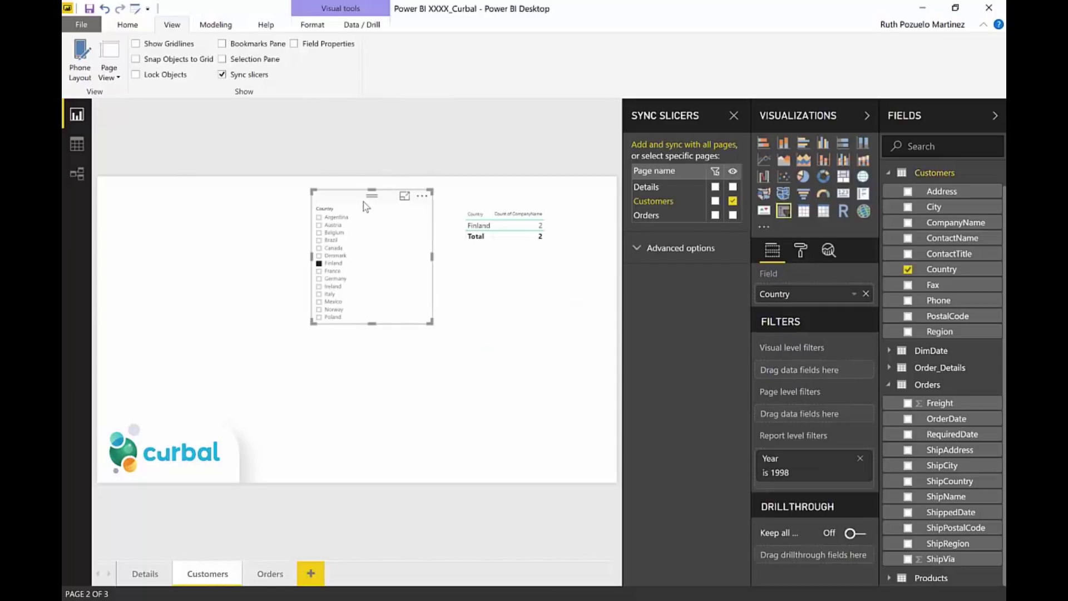
left_click(268, 578)
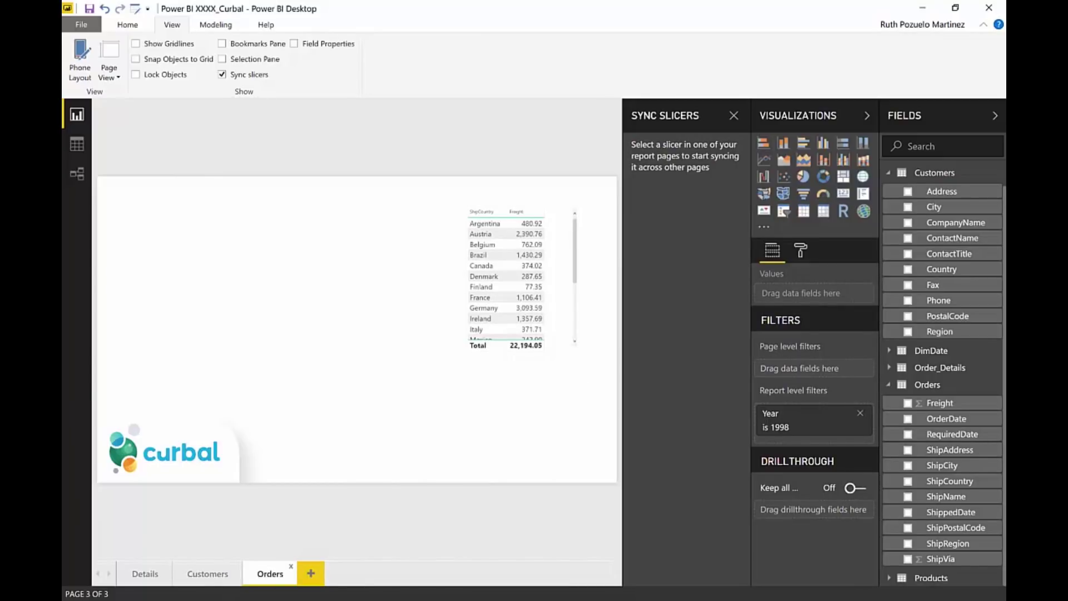
left_click(207, 573)
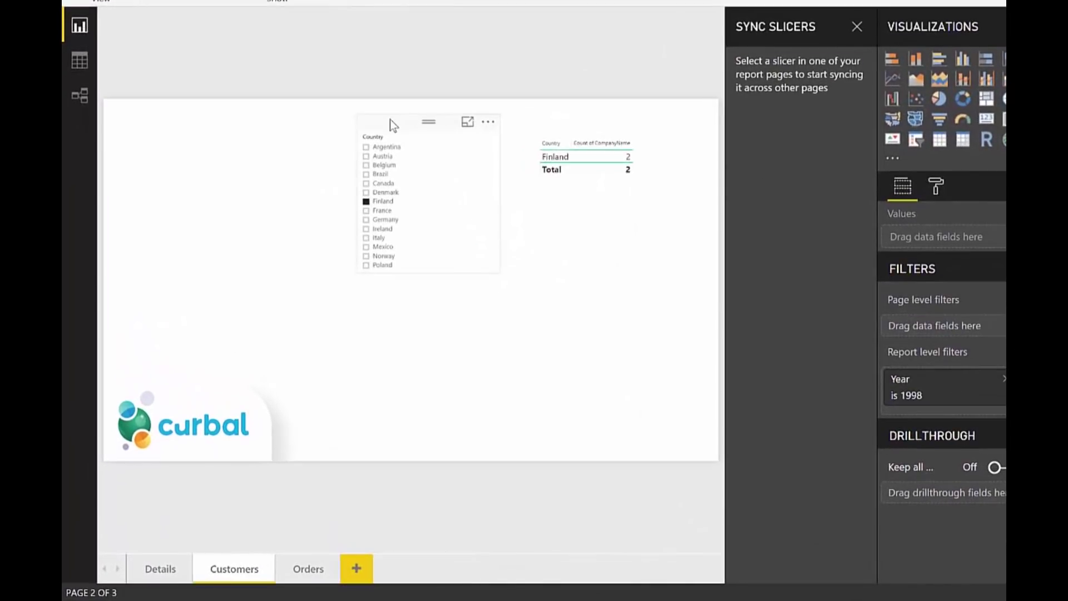
Tick the Country slicer's sync boxes for Customers and Orders, then confirm Orders shows Finland
left_click(381, 131)
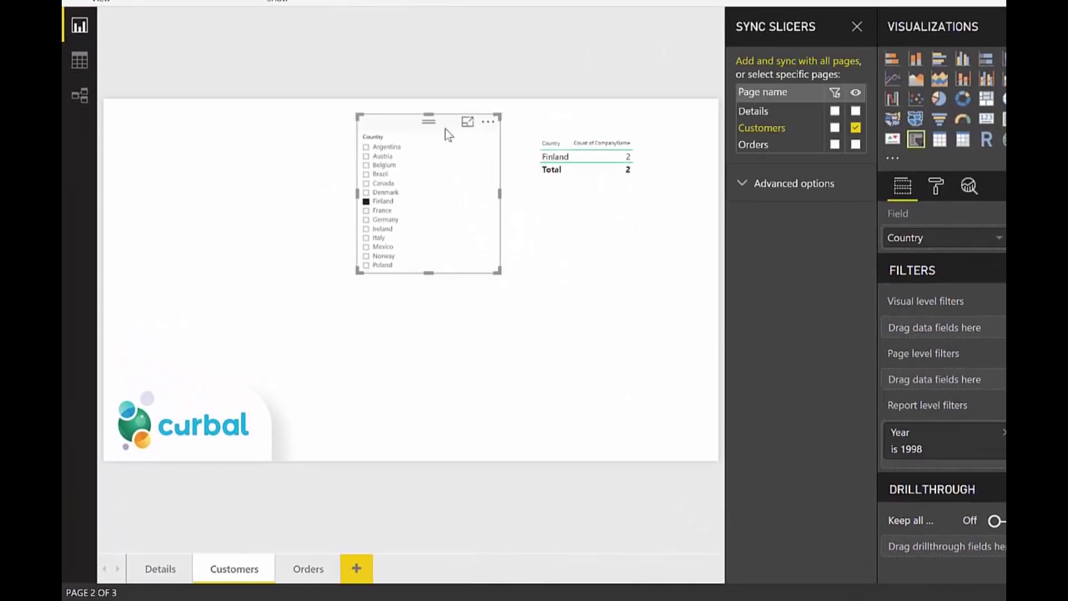
left_click(834, 128)
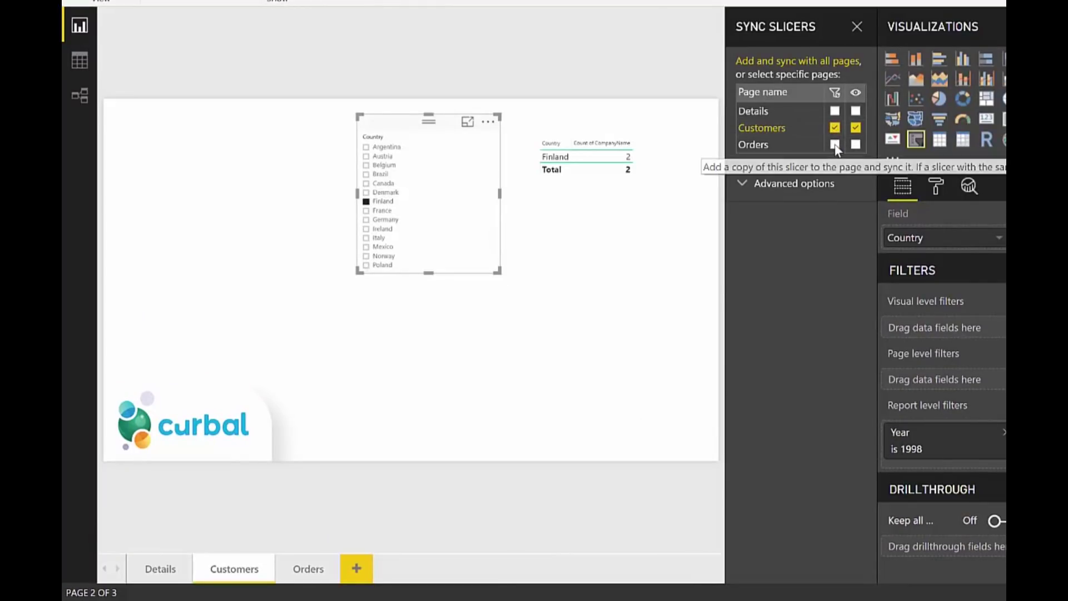
left_click(834, 144)
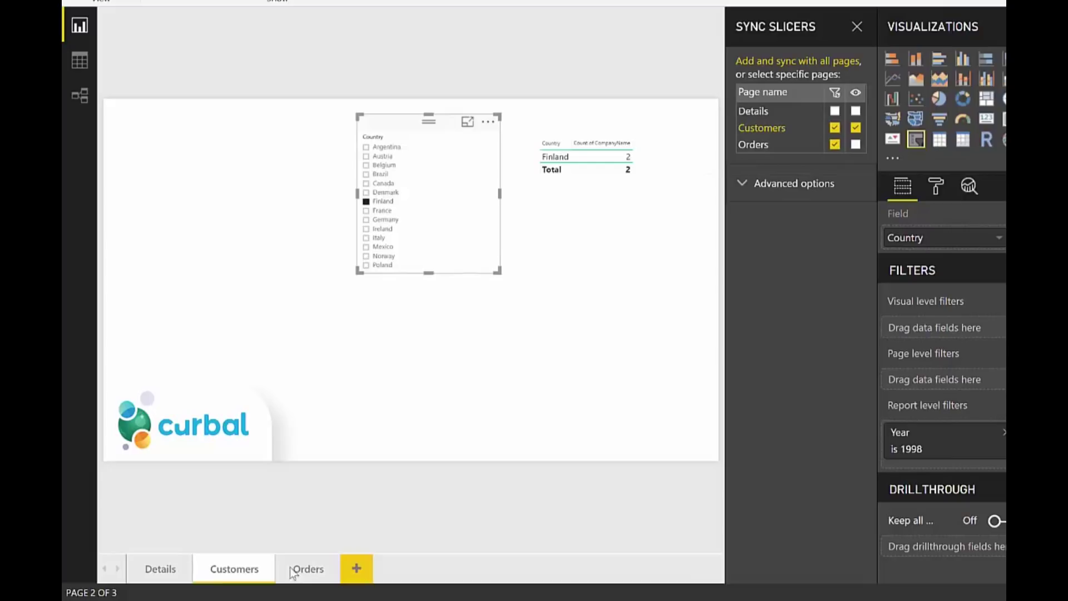
left_click(315, 568)
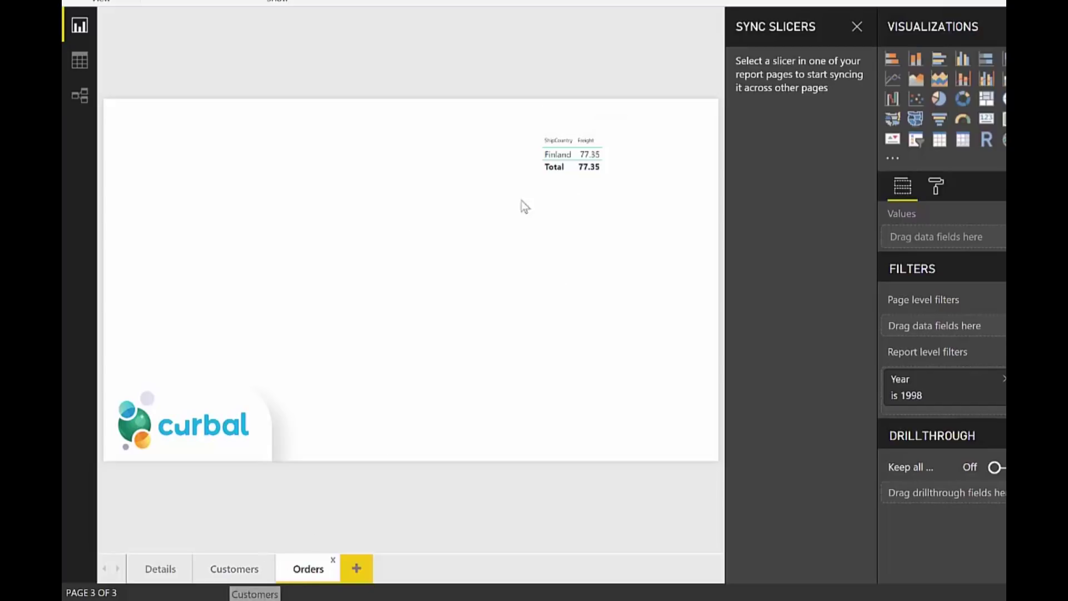
Tick the Orders visibility box so the Country slicer appears on the Orders page
left_click(234, 568)
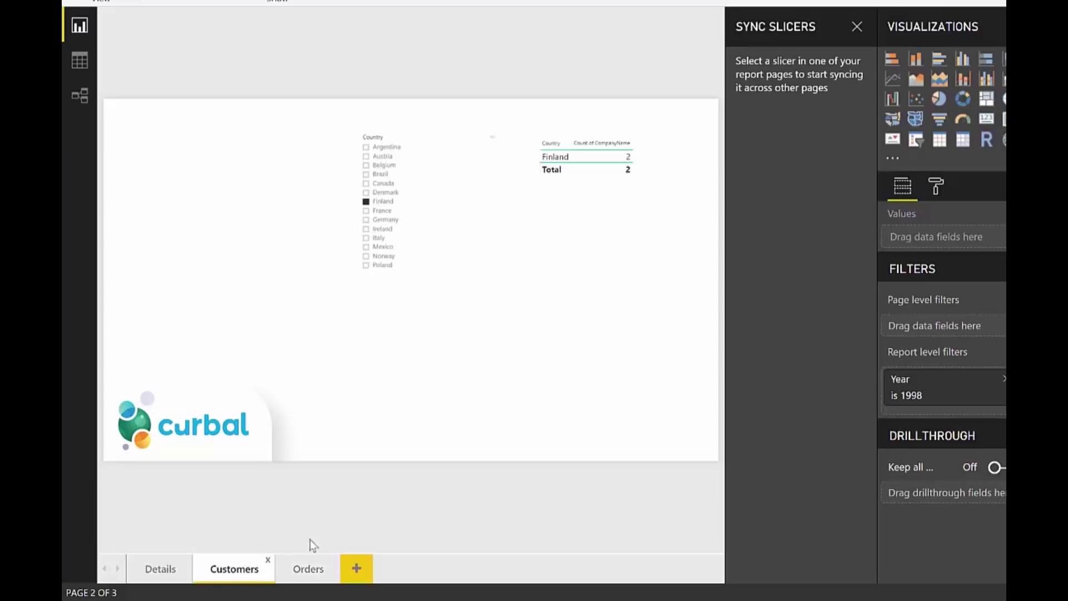
left_click(402, 127)
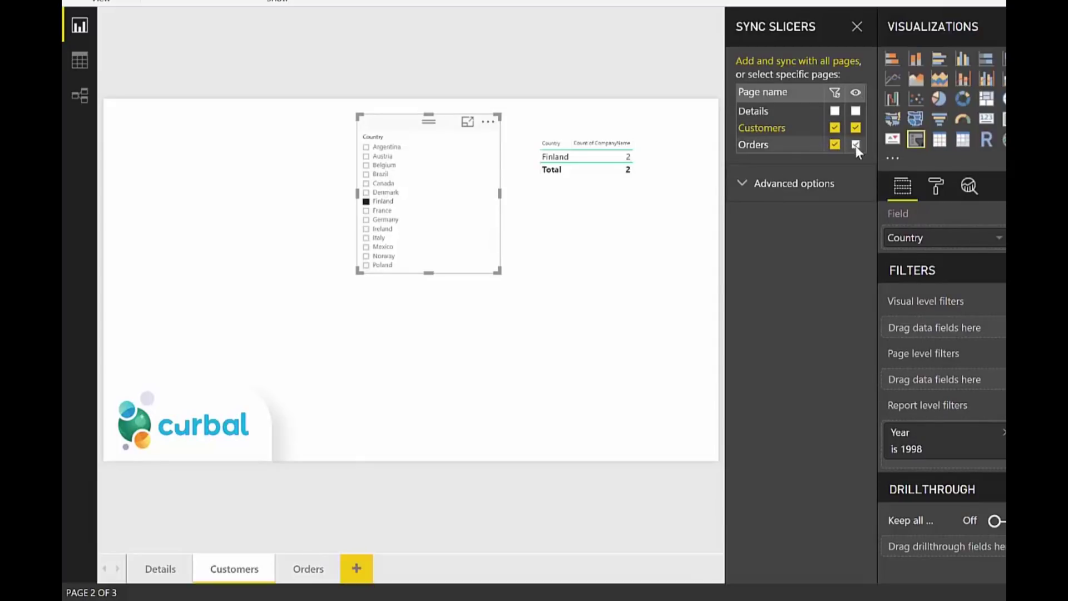
left_click(323, 565)
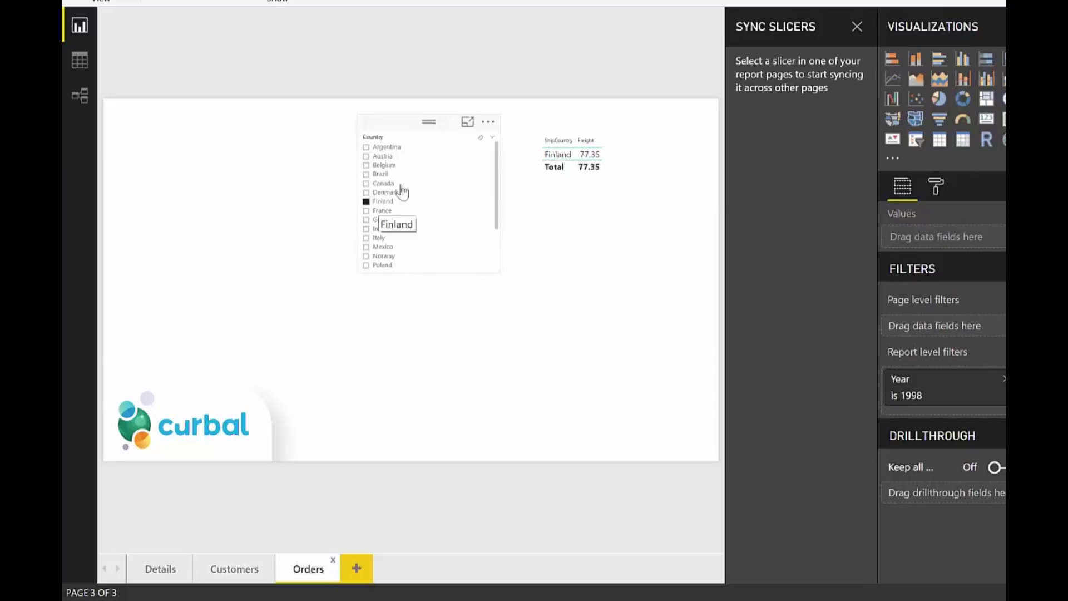
left_click(439, 119)
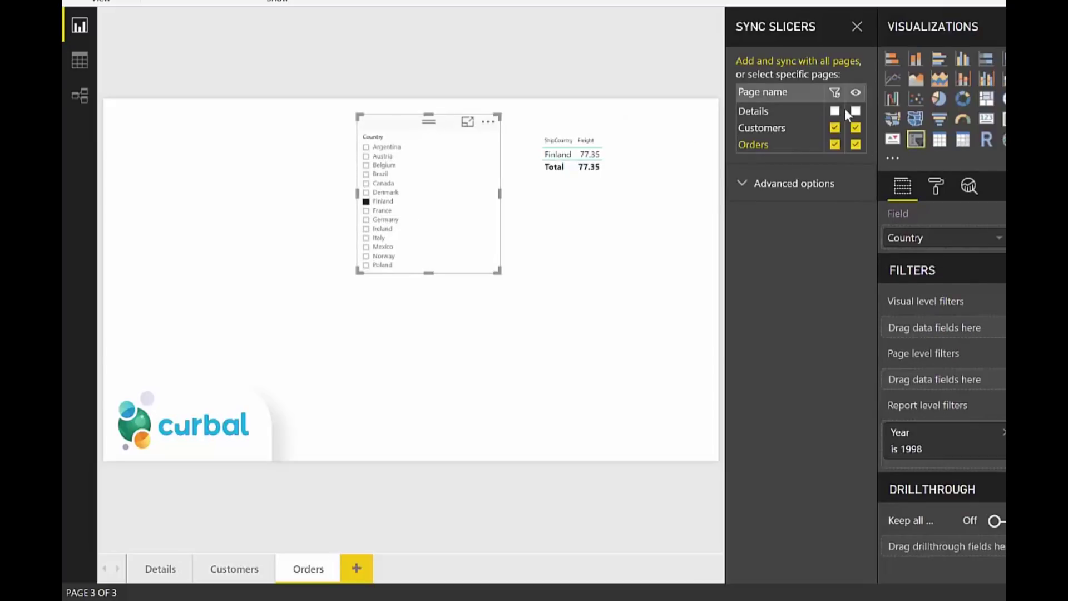
left_click(855, 144)
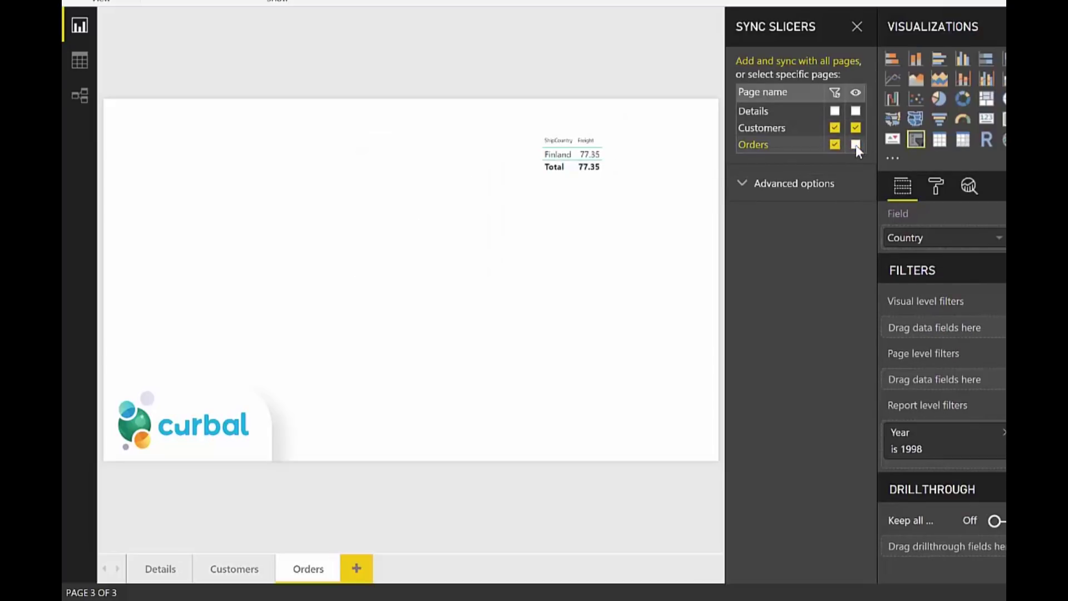
left_click(855, 144)
left_click(855, 145)
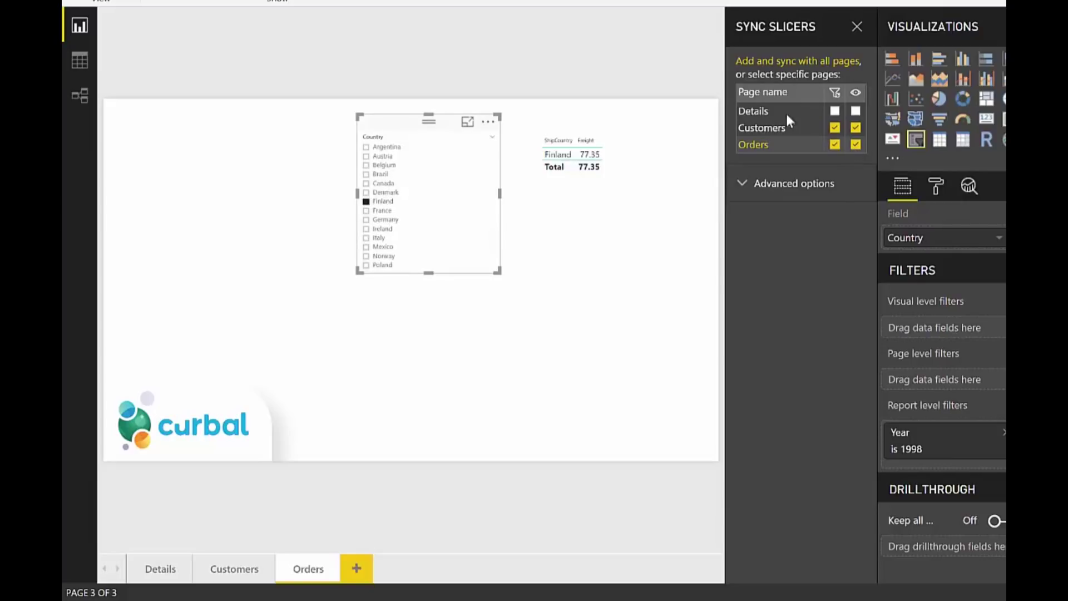
Reveal the slicer's group settings, add a ShipCountry map, and clear the Denmark filter
left_click(775, 181)
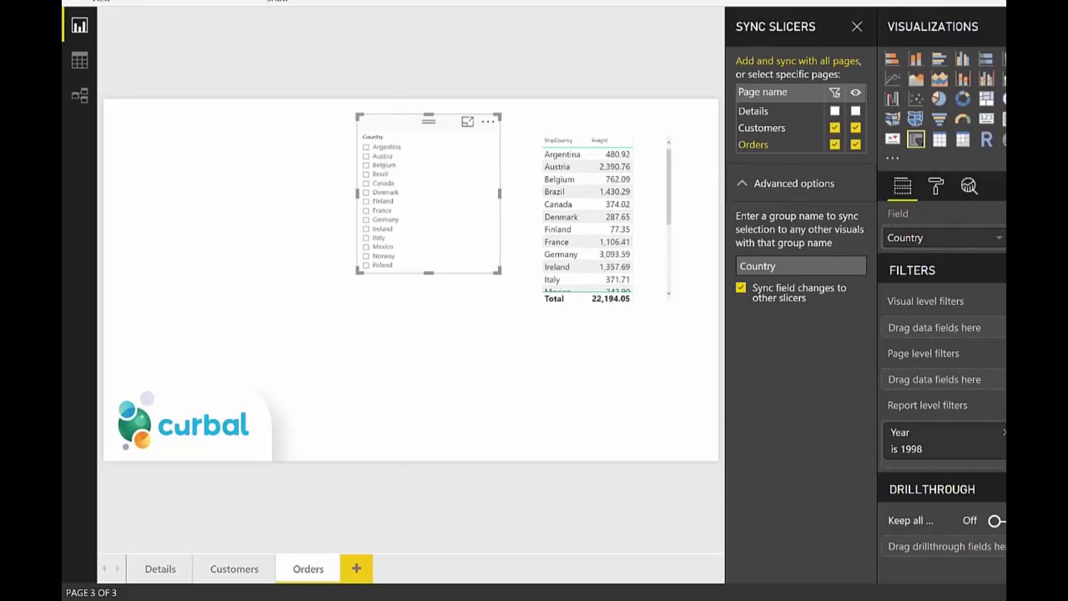
left_click_drag(1001, 428, 277, 220)
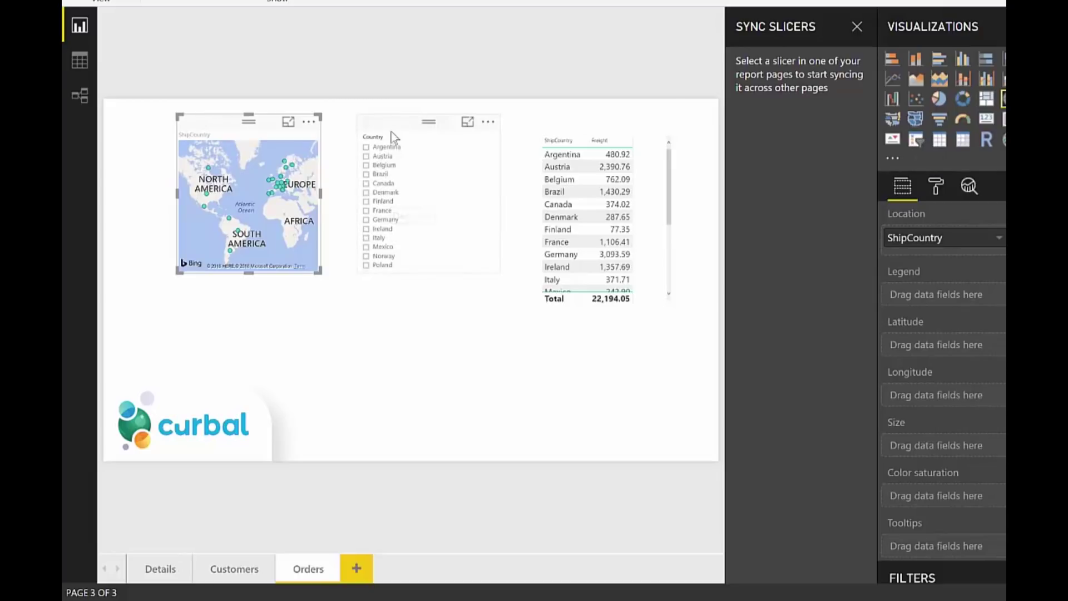
left_click(383, 193)
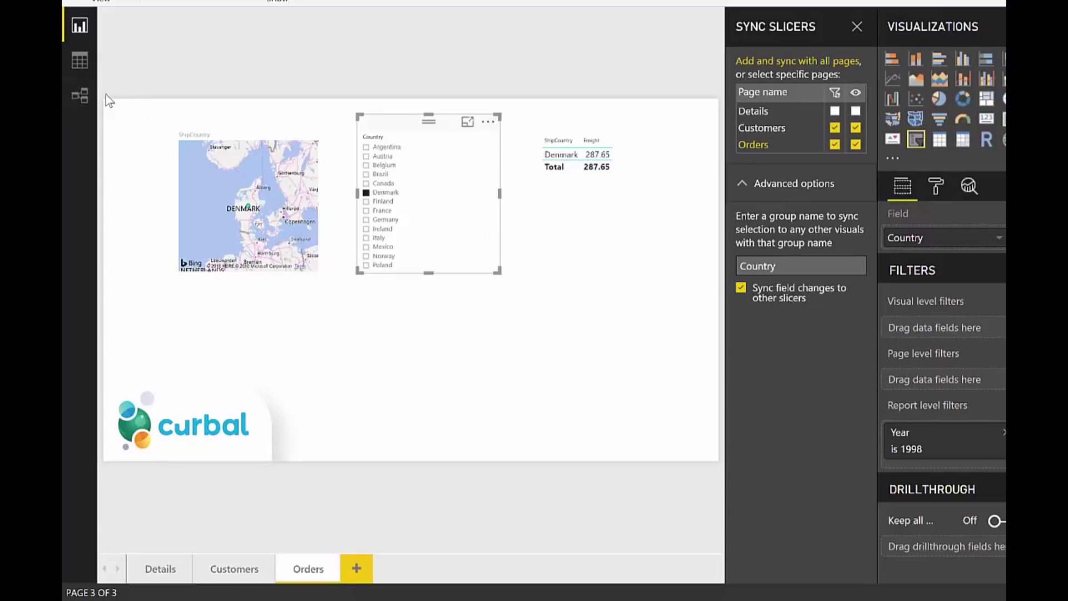
left_click(366, 194)
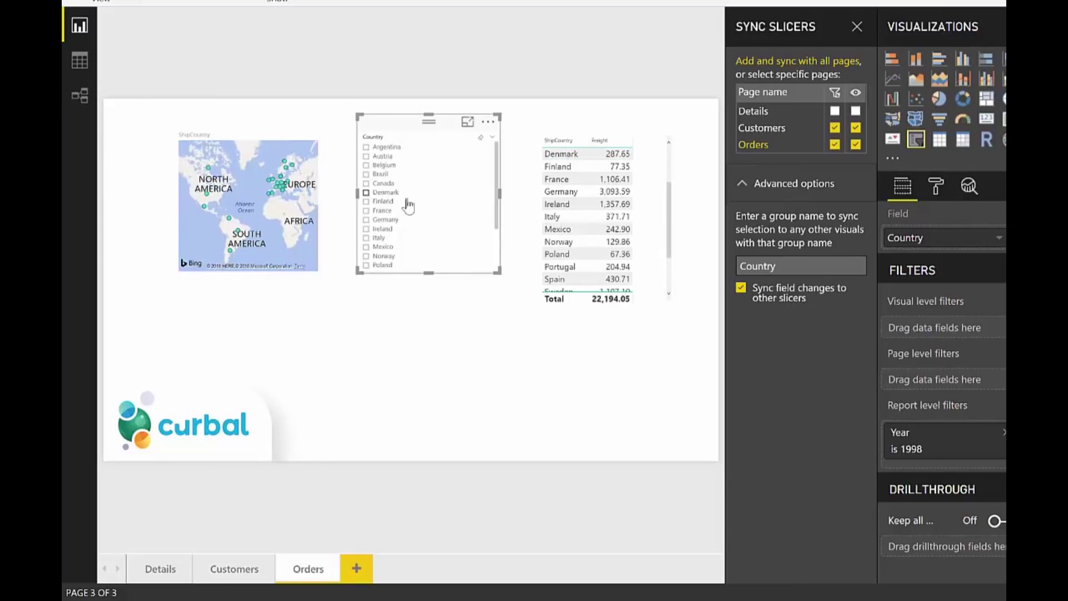
Convert the map to a ShipCountry slicer set to France and compare the Customers page
left_click(269, 132)
left_click(916, 139)
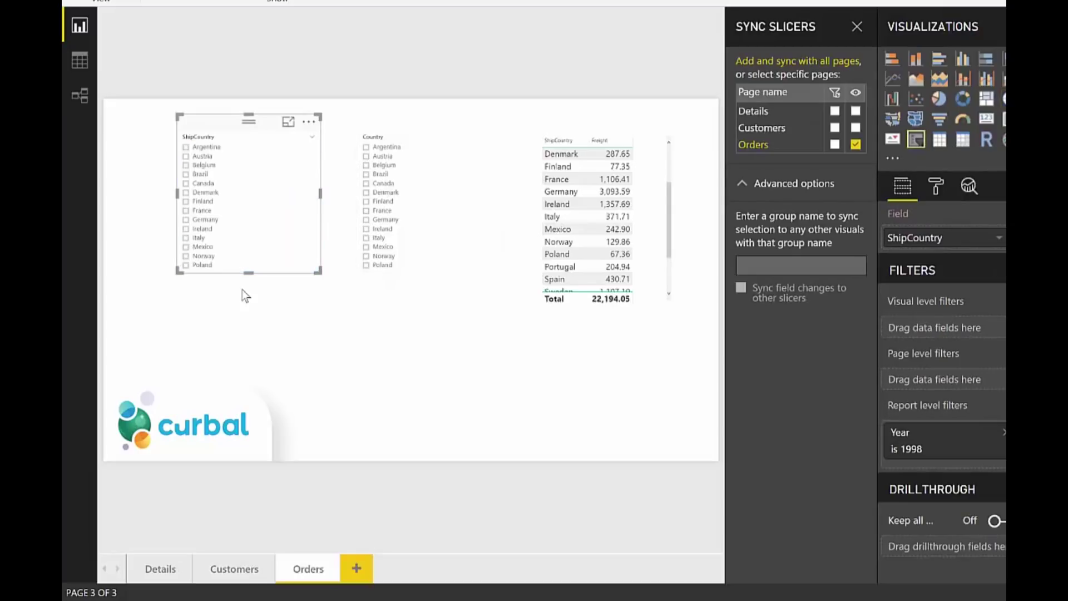
left_click(186, 211)
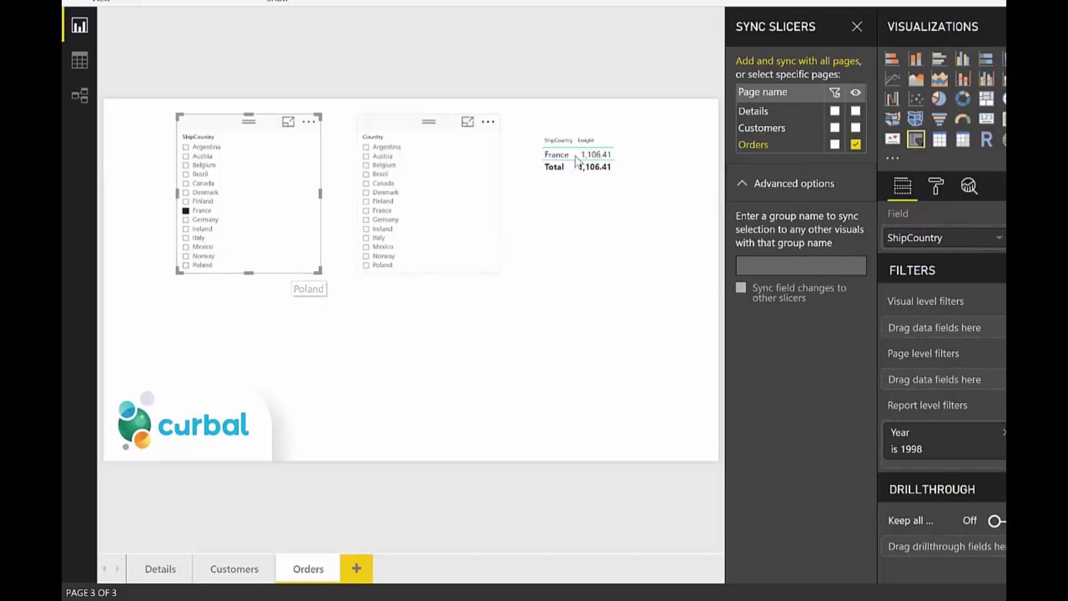
left_click(234, 572)
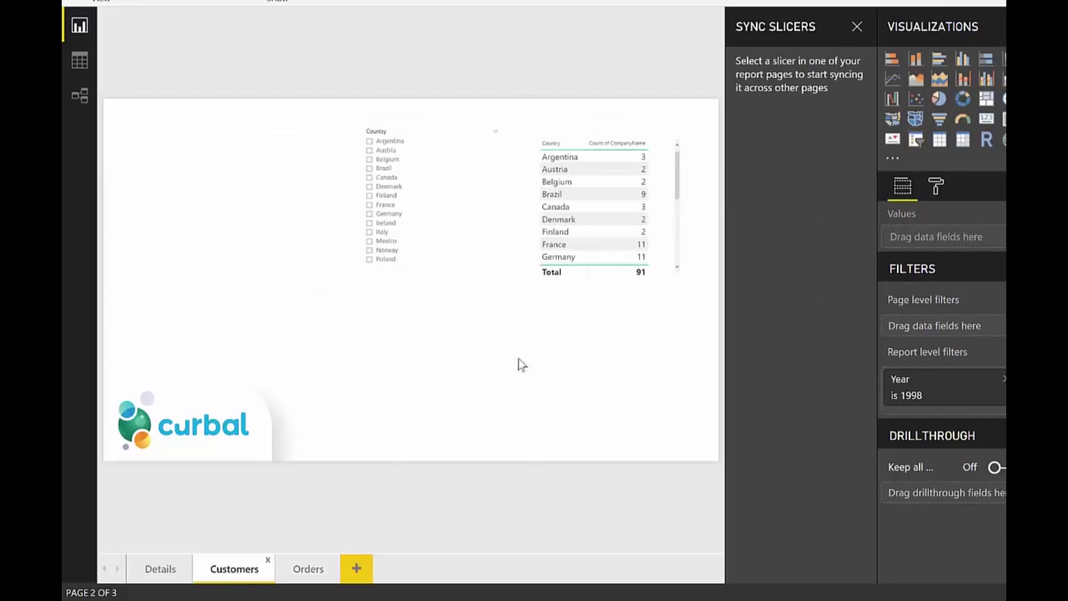
left_click(297, 579)
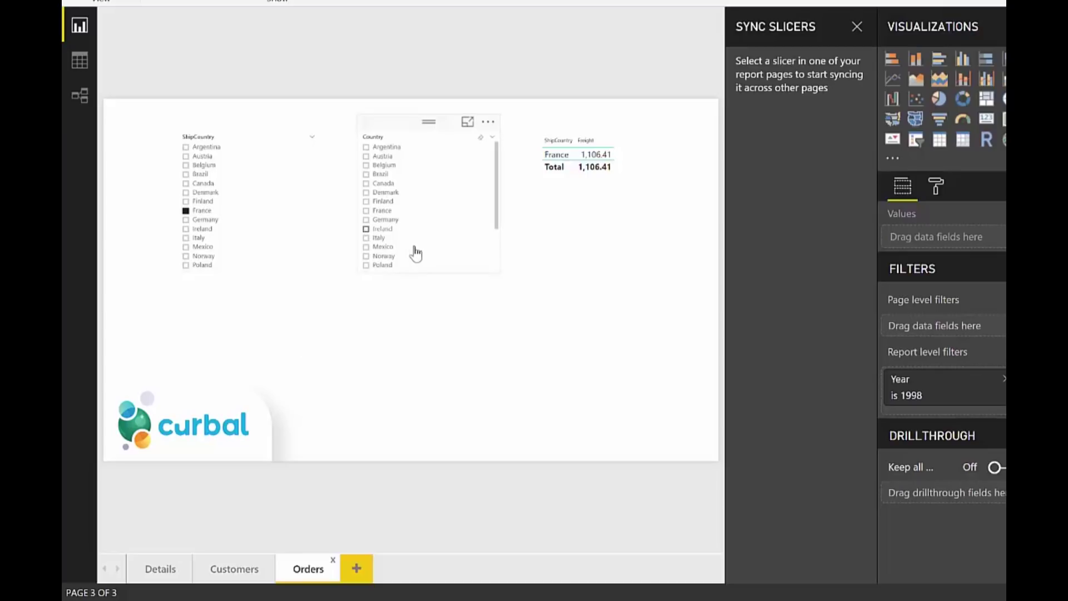
left_click(389, 123)
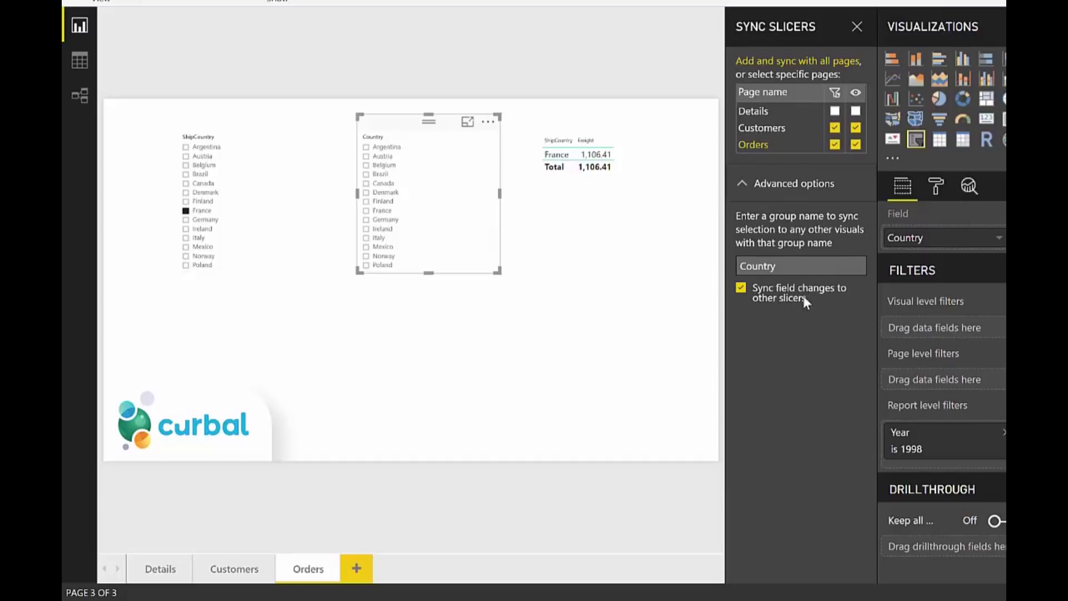
Give the ShipCountry slicer the group name 'Country'
left_click(231, 128)
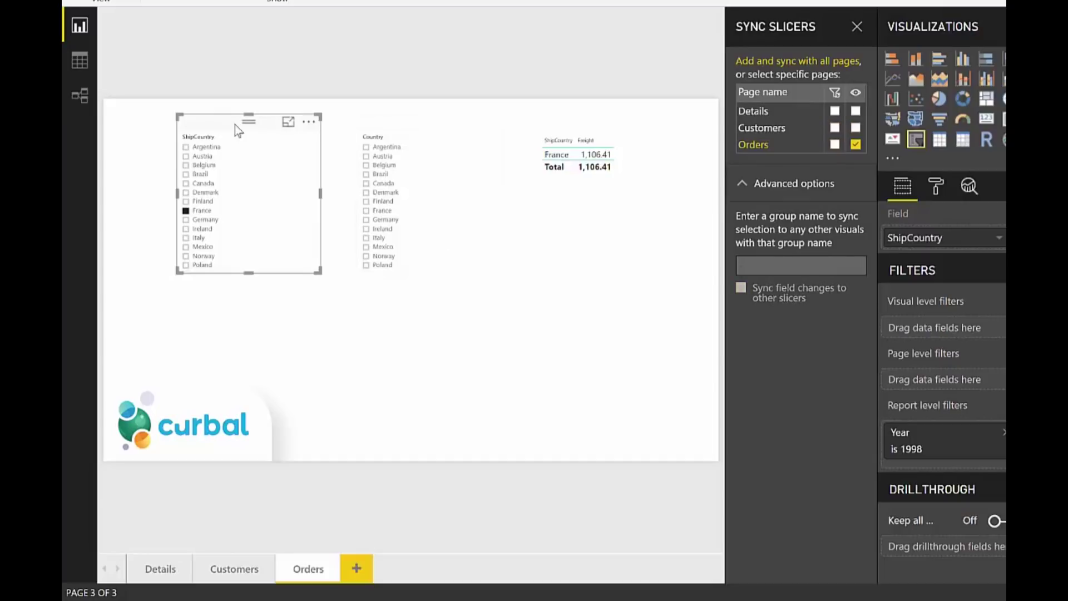
left_click(795, 269)
type("Co")
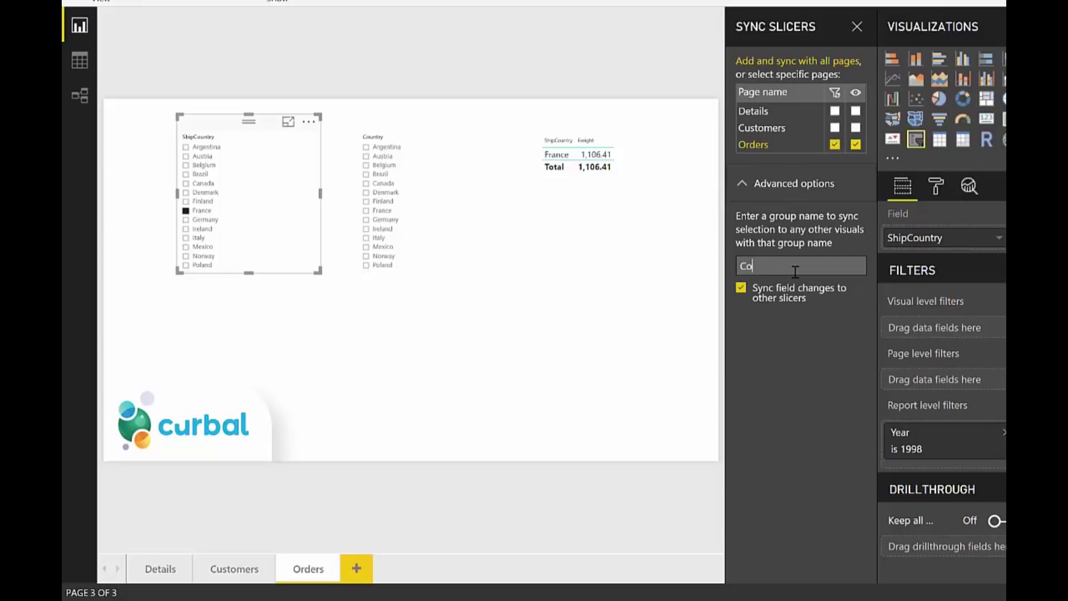
type("untry")
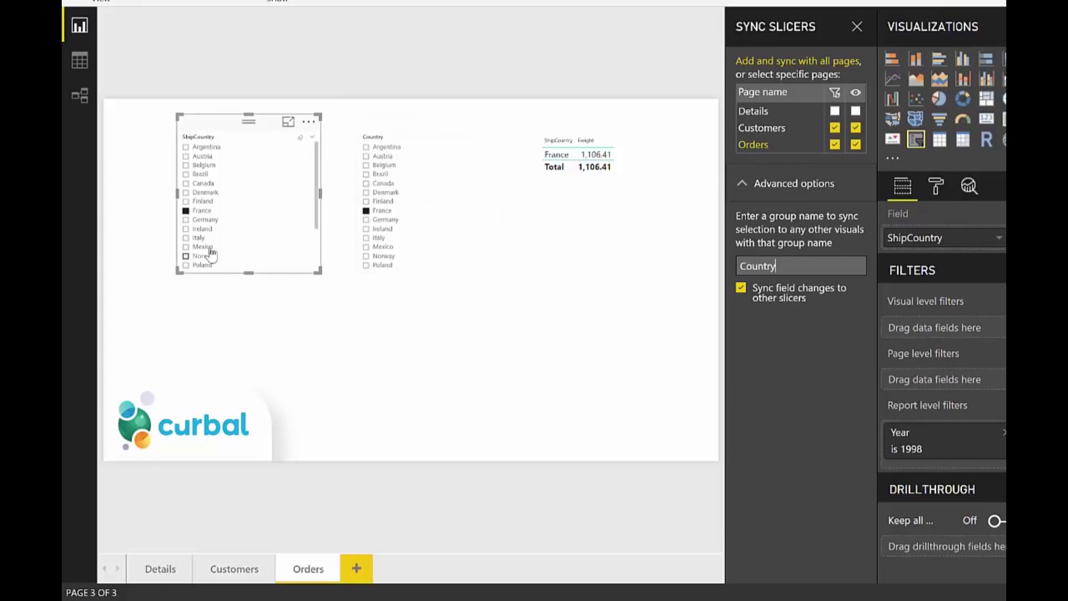
Test the grouped slicers with Belgium, Norway and Brazil, ending on Germany
left_click(204, 166)
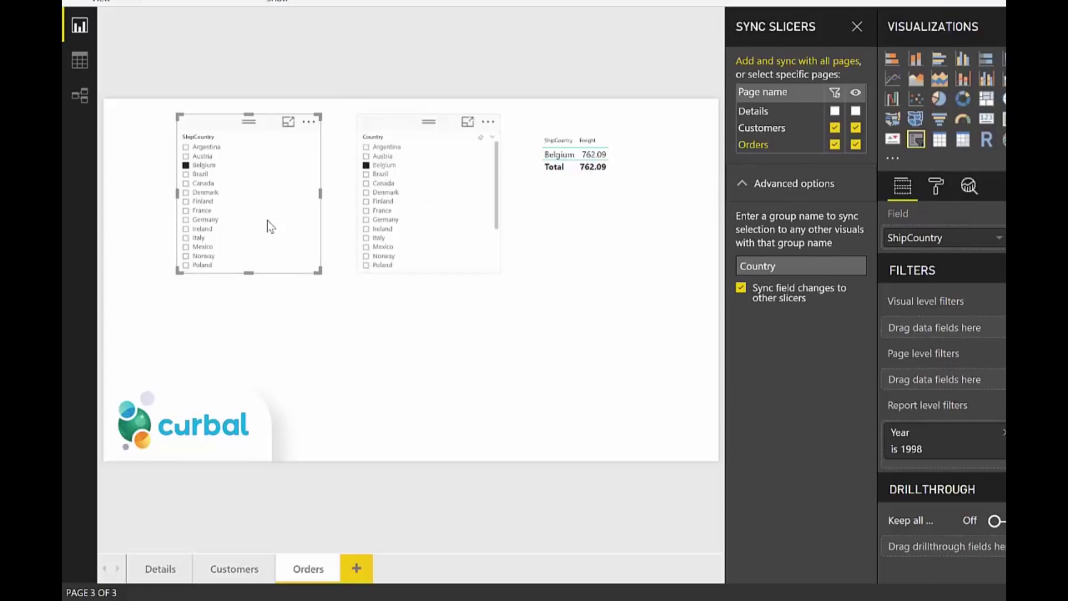
left_click(221, 257)
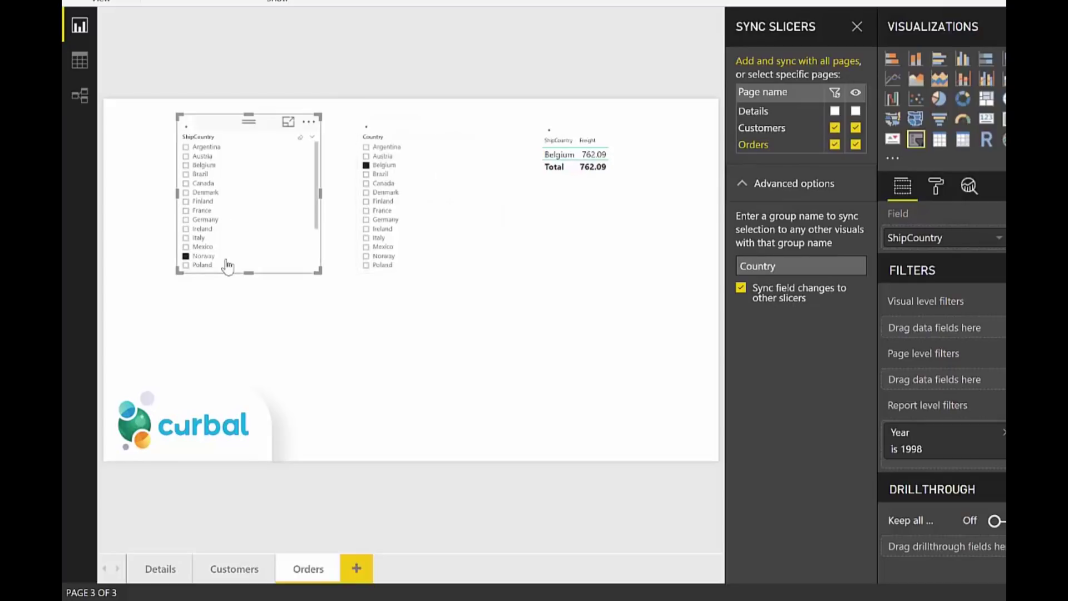
left_click(199, 175)
left_click(205, 221)
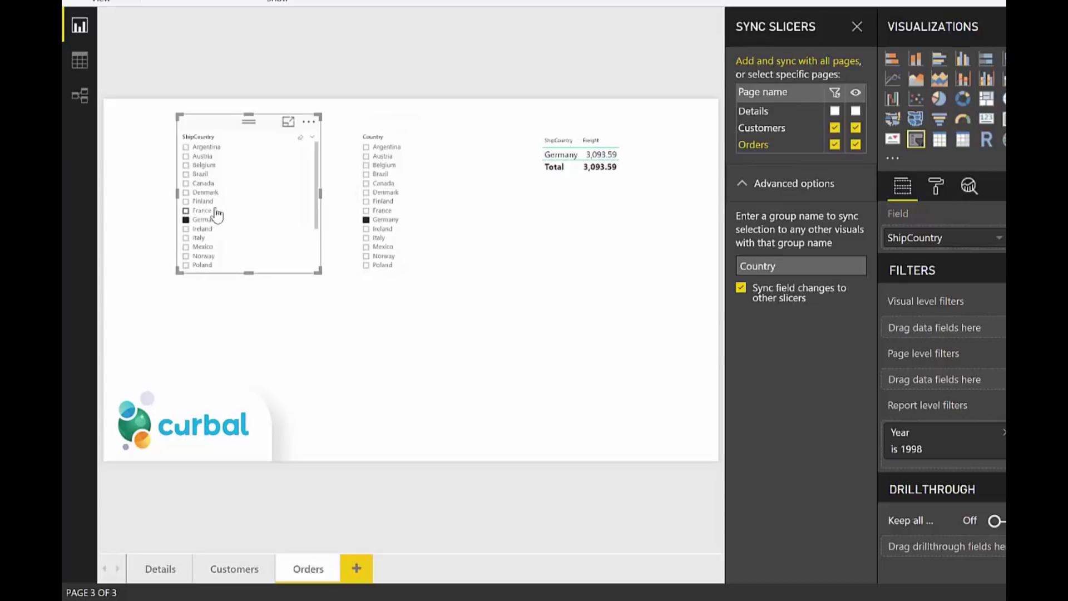